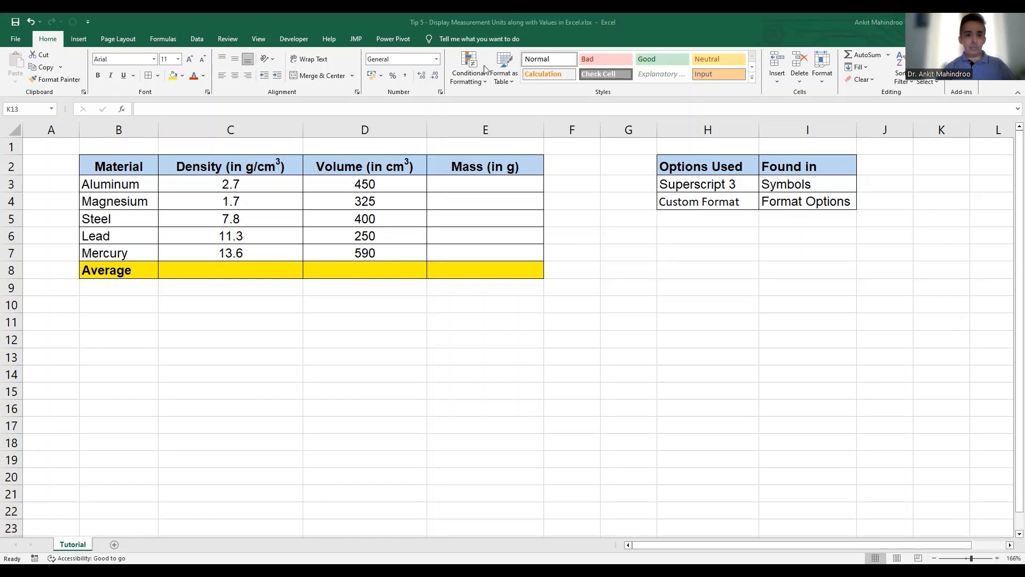
# - Insert the Superscript Three symbol from the Latin-1 Supplement subset into cell J3
pyautogui.click(233, 167)
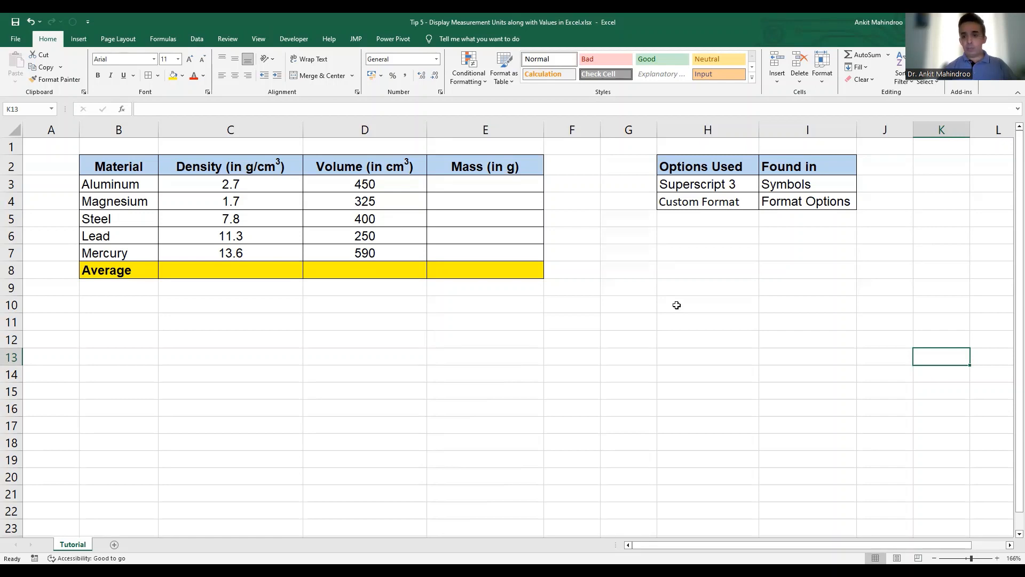
pyautogui.click(888, 186)
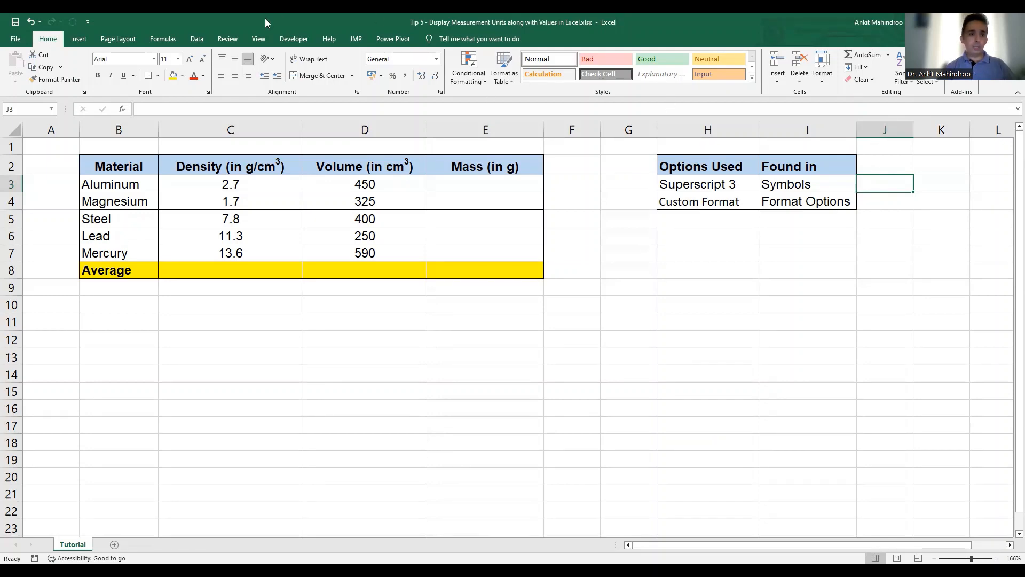
pyautogui.scroll(-1, 265, 19)
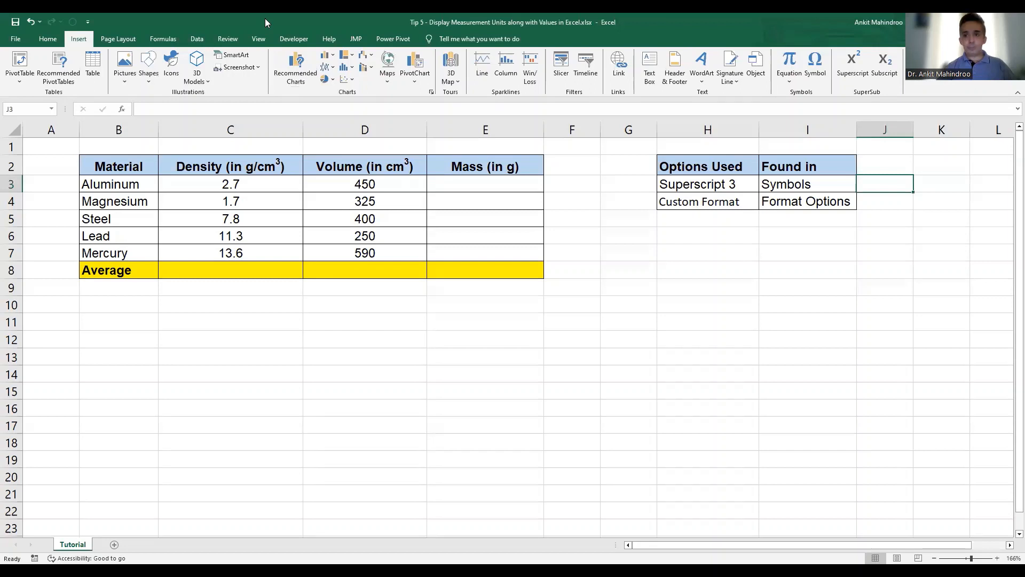
pyautogui.click(814, 66)
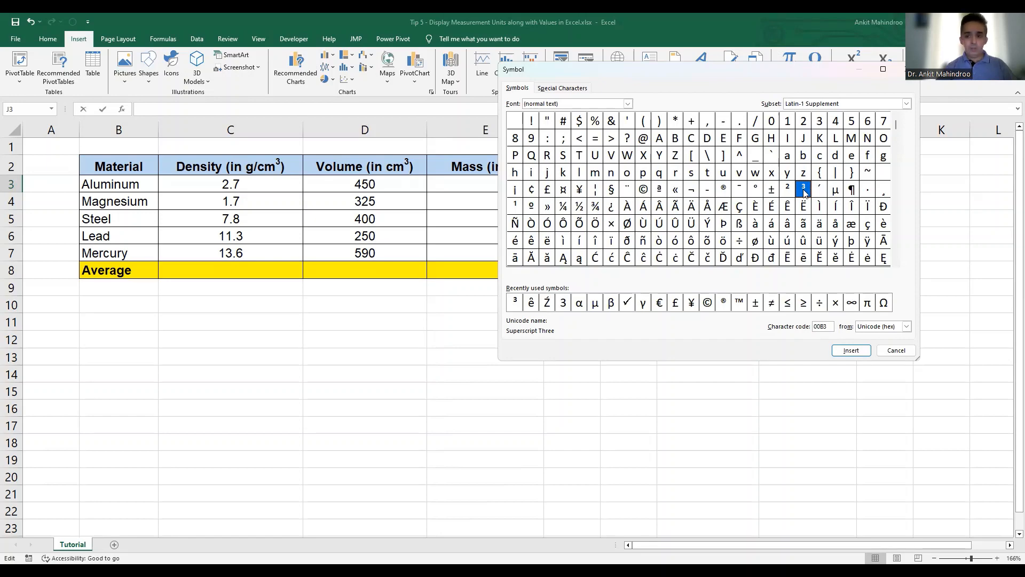
pyautogui.click(855, 353)
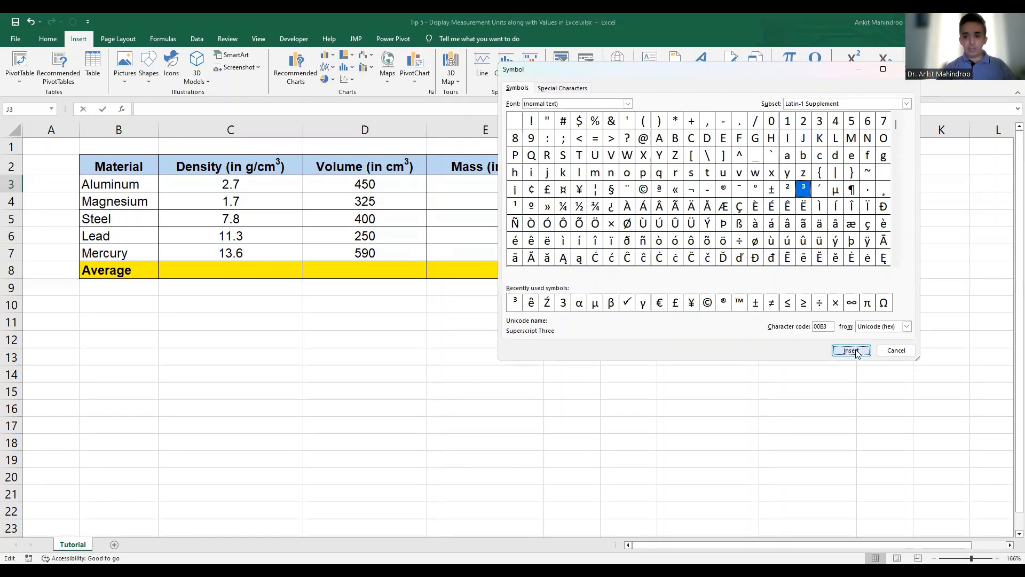
pyautogui.click(895, 351)
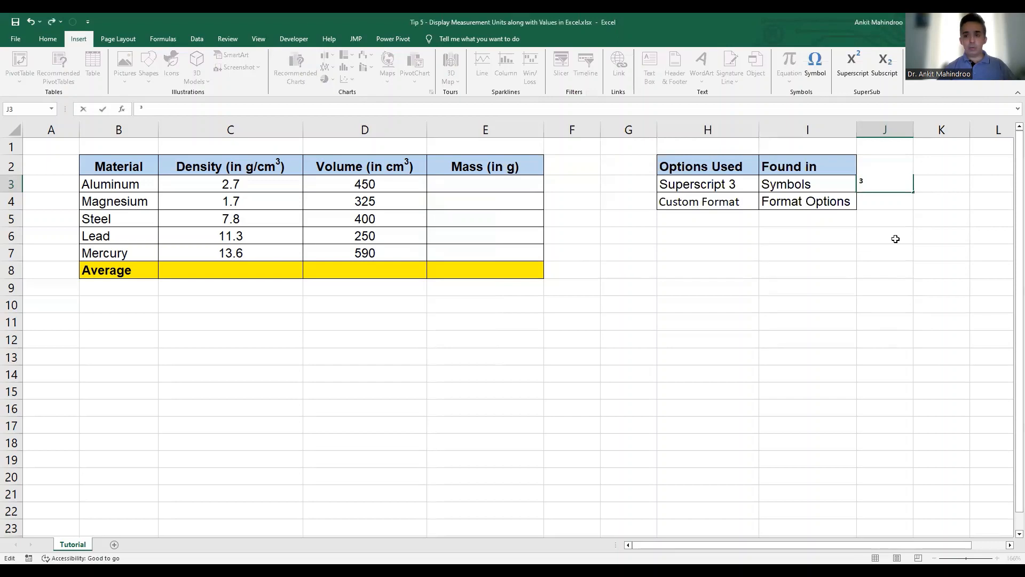
pyautogui.press('Return')
# - Copy the superscript 3 character from the contents of cell J3
pyautogui.press('Up')
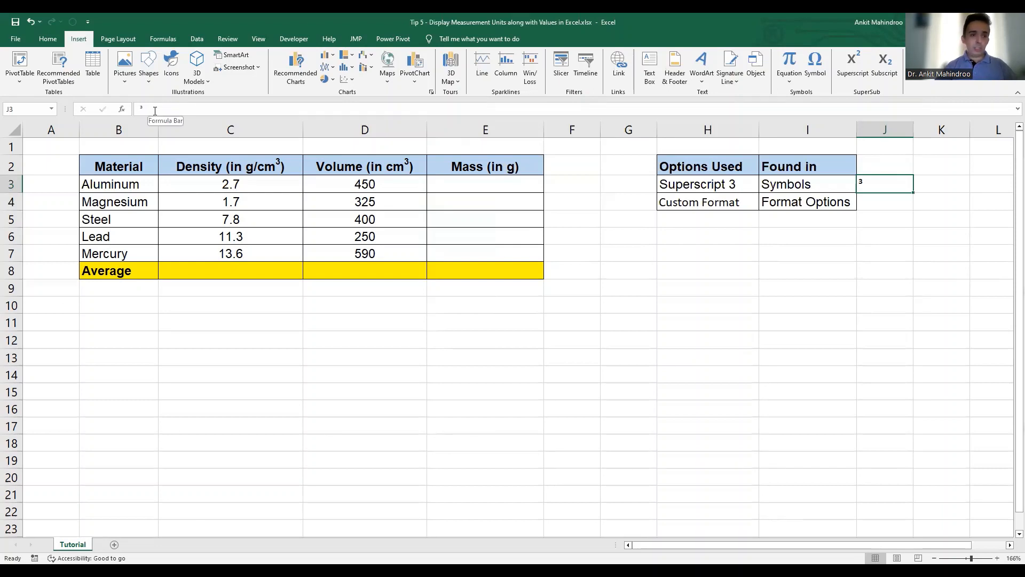
pyautogui.moveTo(155, 111); pyautogui.dragTo(126, 114)
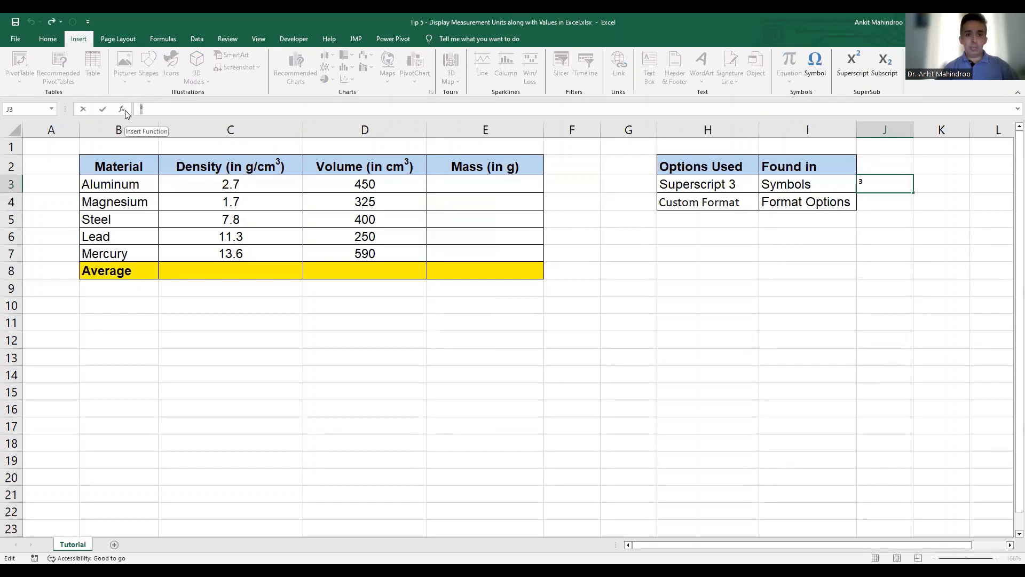
pyautogui.press('Return')
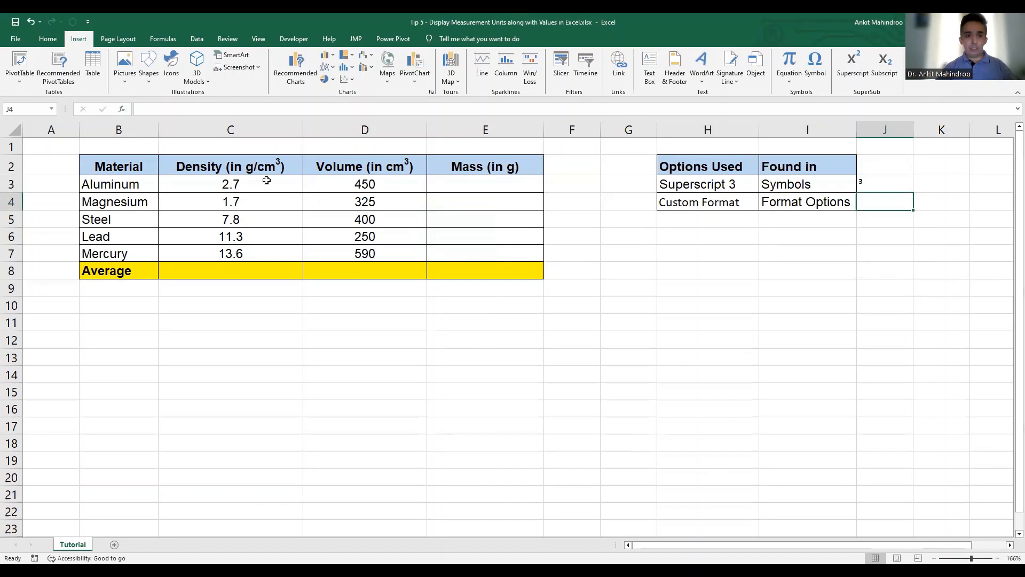
# - Apply the custom number format 0.00 "g/cm³" to the density values in C3:C7
pyautogui.moveTo(256, 185); pyautogui.dragTo(249, 253)
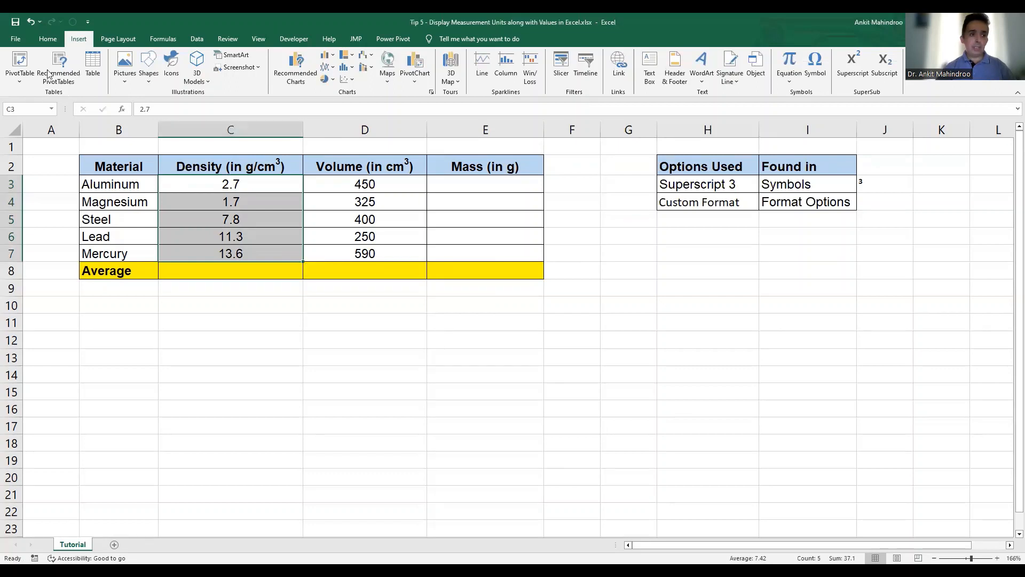
pyautogui.rightClick(237, 204)
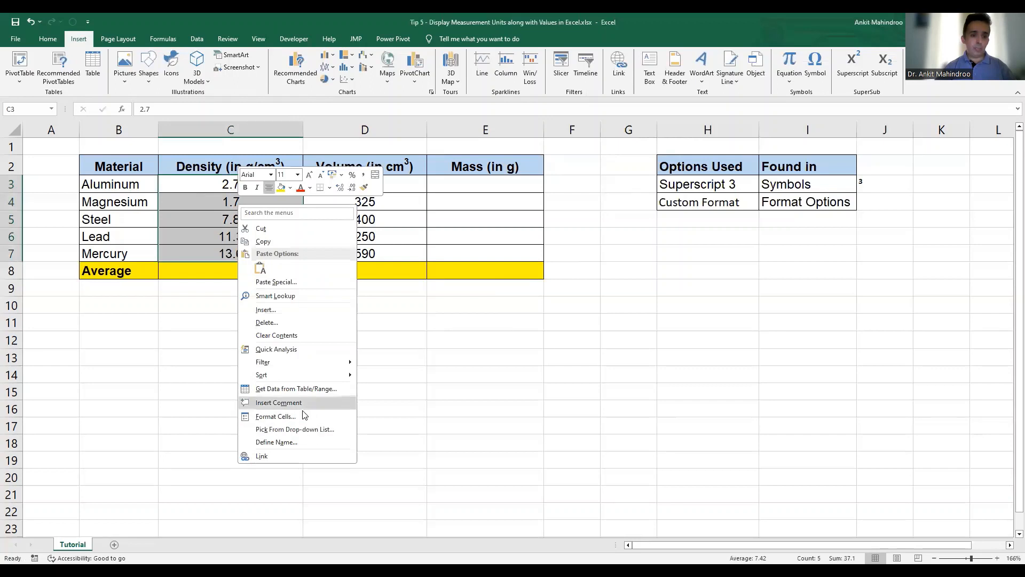
pyautogui.click(413, 385)
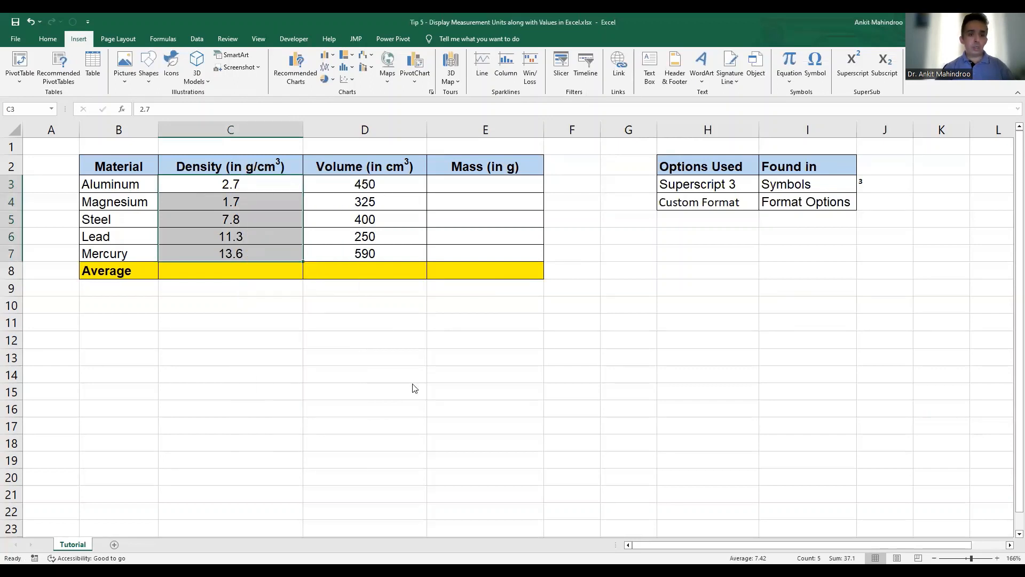
pyautogui.hotkey('ctrl', '1')
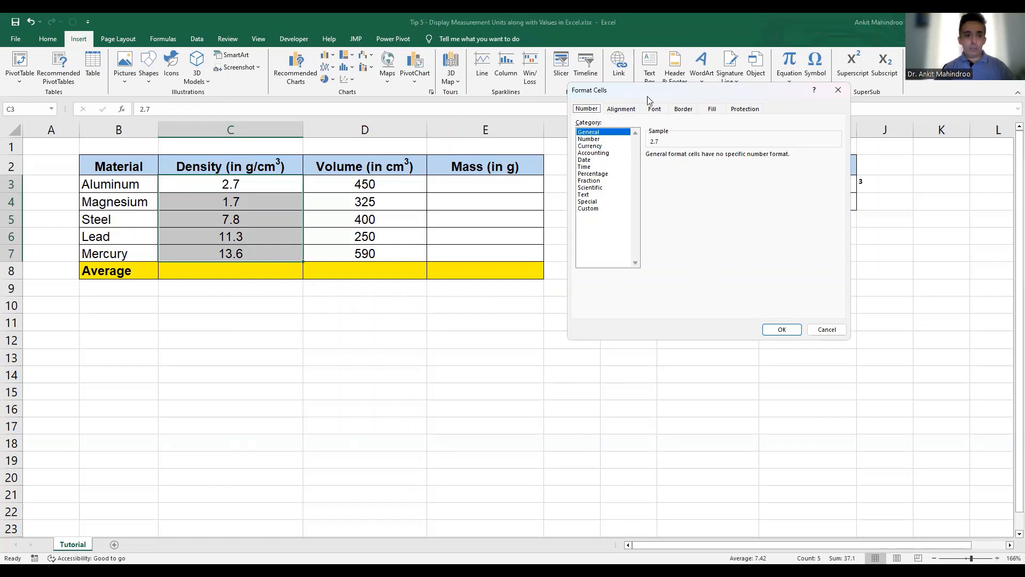
pyautogui.moveTo(648, 101); pyautogui.dragTo(464, 184)
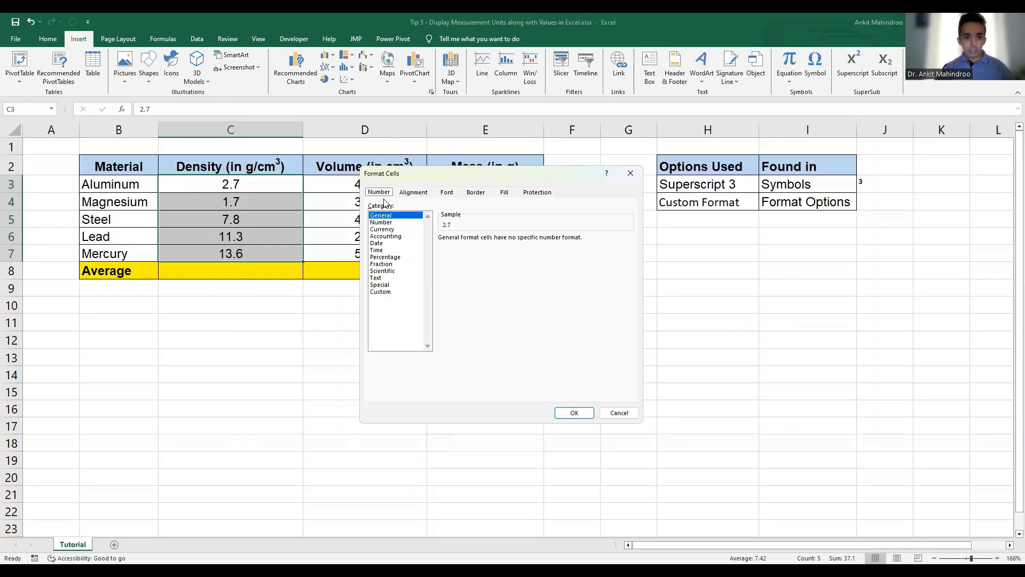
pyautogui.click(383, 292)
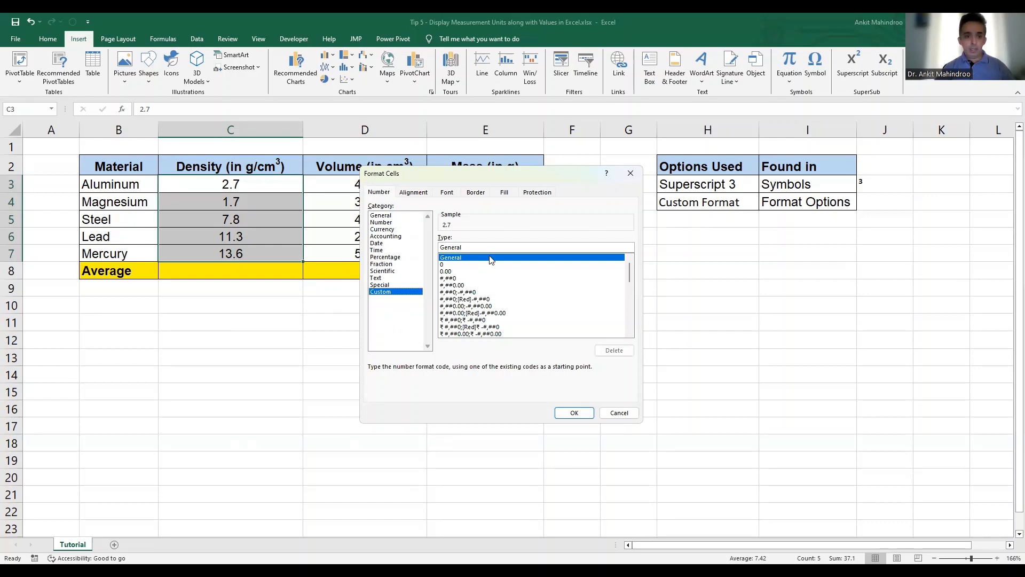
pyautogui.click(451, 272)
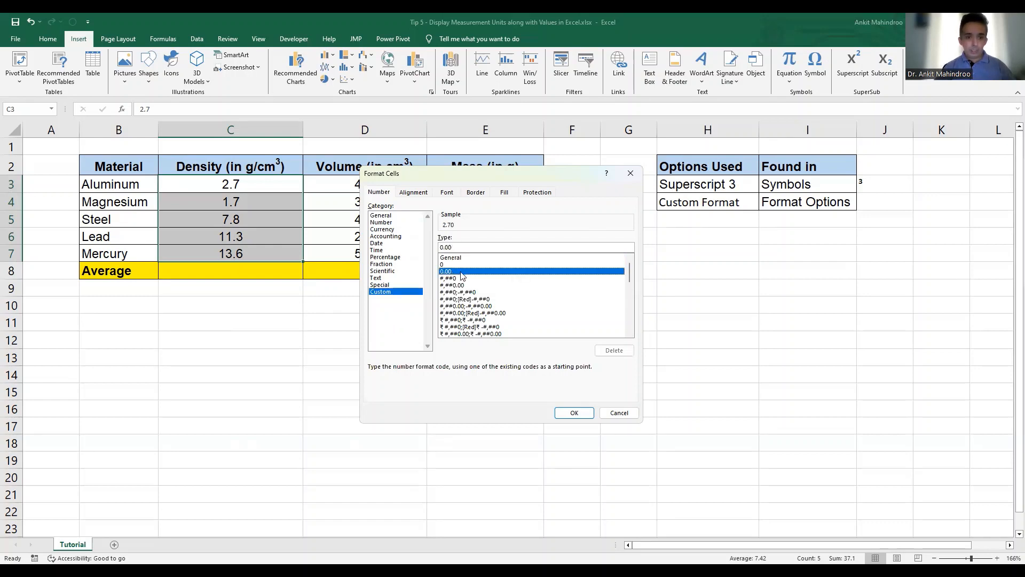
pyautogui.click(475, 247)
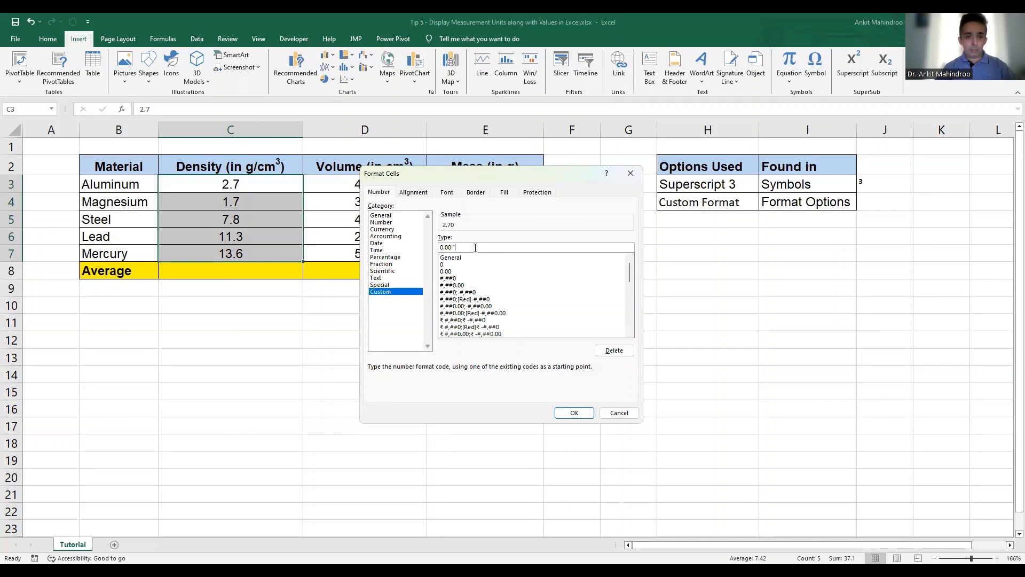
pyautogui.write('g')
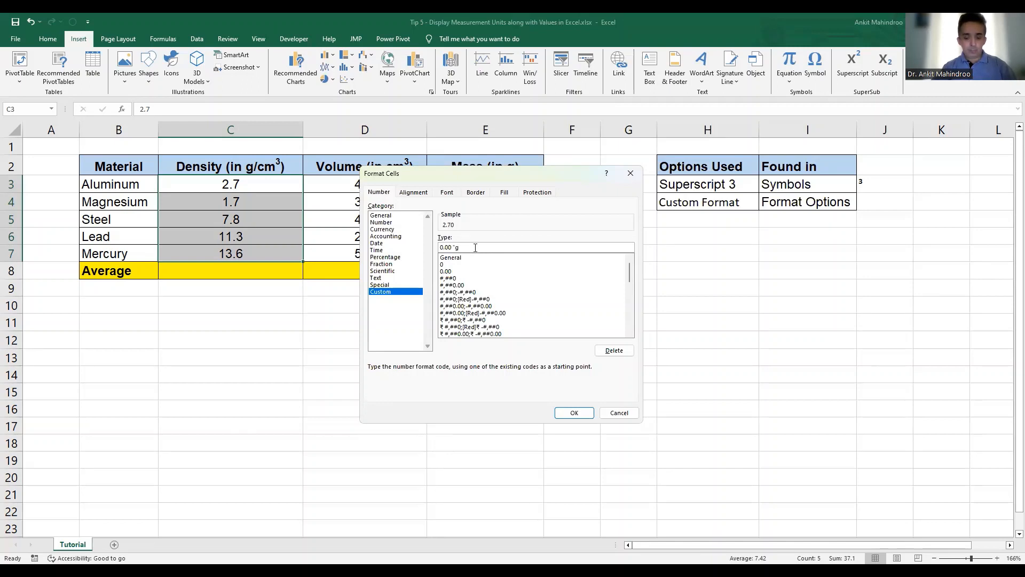
pyautogui.write('/cm³')
pyautogui.write('"')
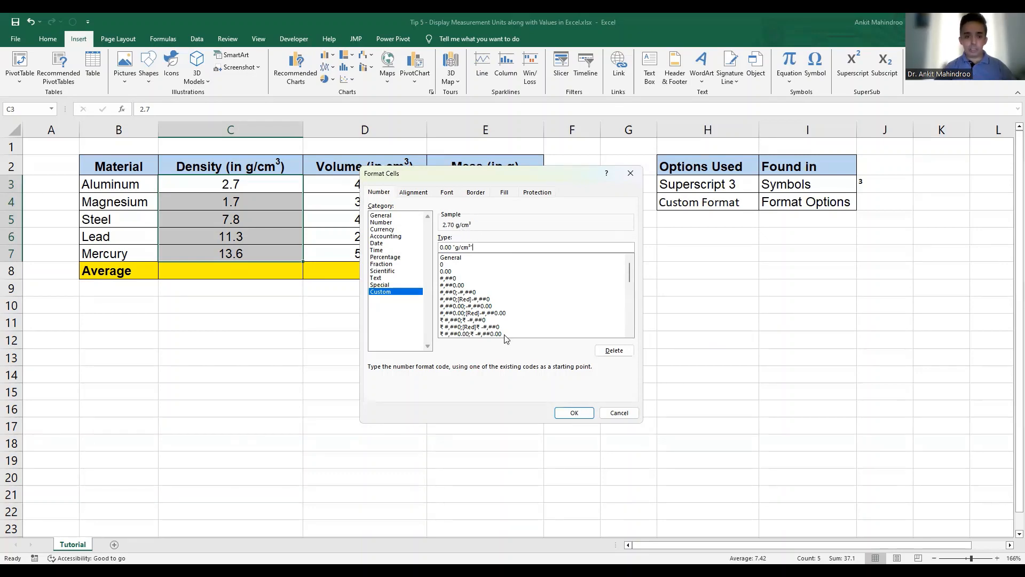
pyautogui.click(580, 418)
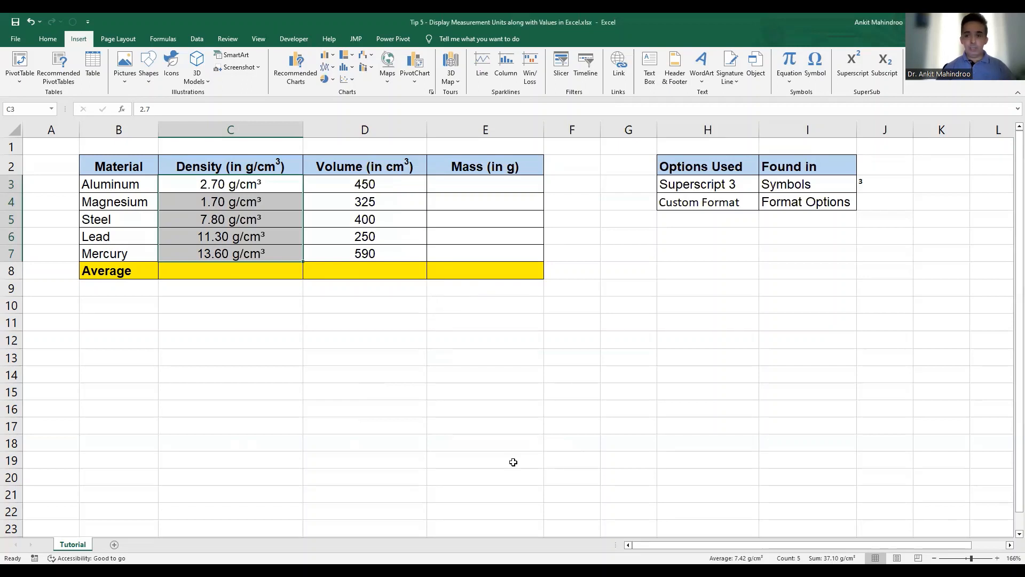
# - Apply the custom number format 0.00 "cm³" to the volume values in D3:D7
pyautogui.click(387, 182)
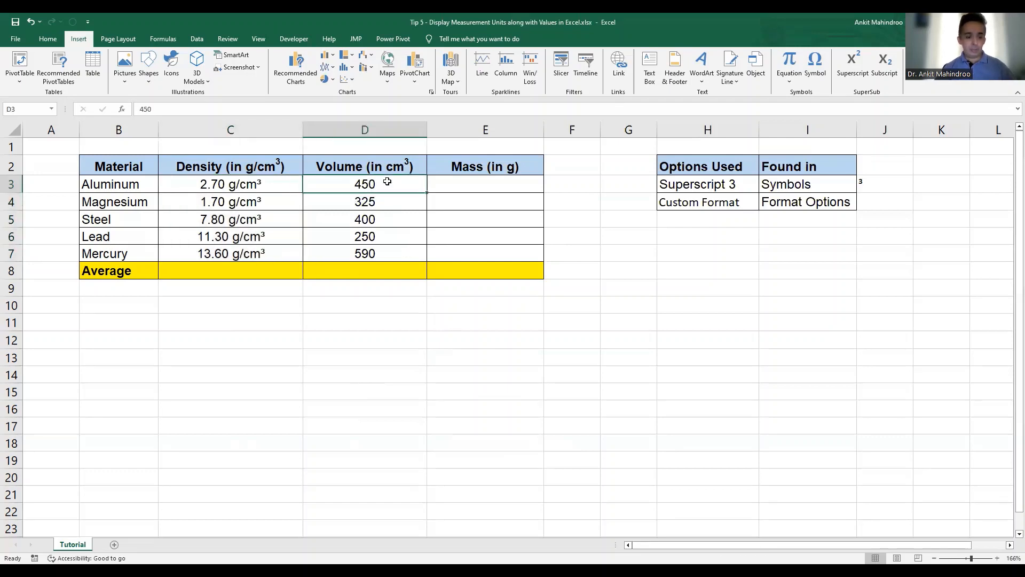
pyautogui.hotkey('shift', 'Down')
pyautogui.hotkey('shift', 'Down')
pyautogui.hotkey('shift', 'Down')
pyautogui.hotkey('shift', 'Down')
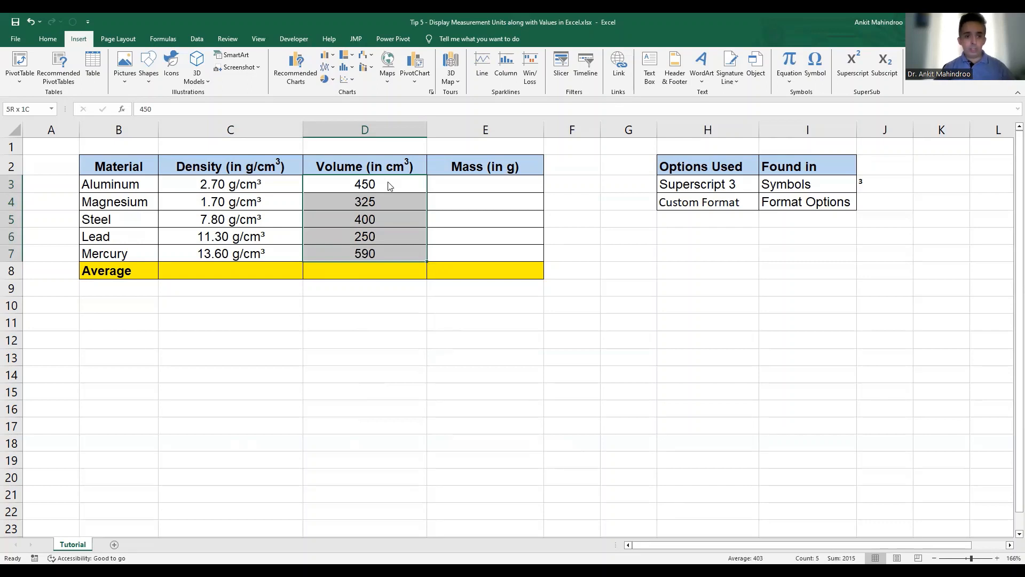
pyautogui.hotkey('ctrl', '1')
pyautogui.click(388, 293)
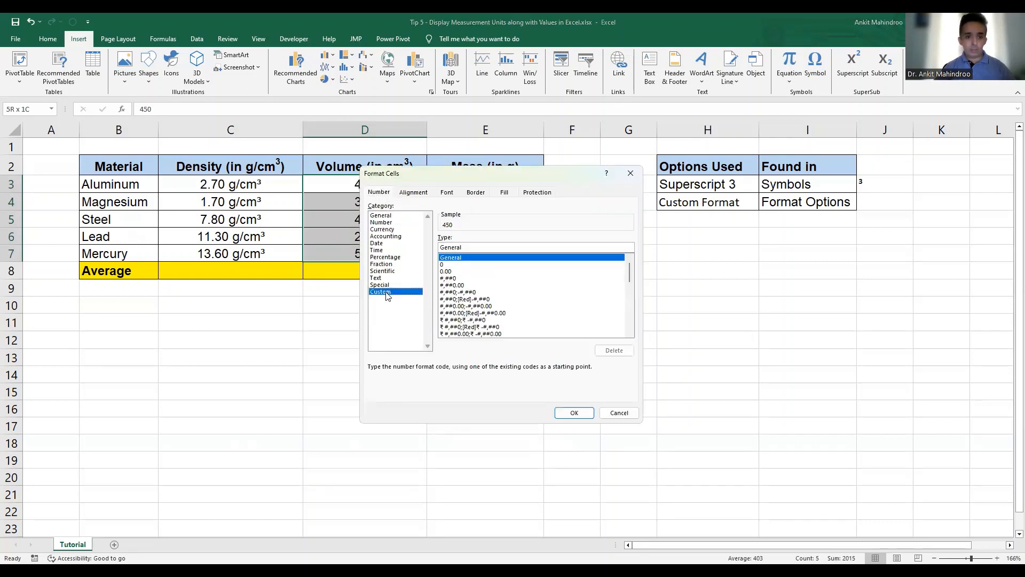
pyautogui.click(448, 272)
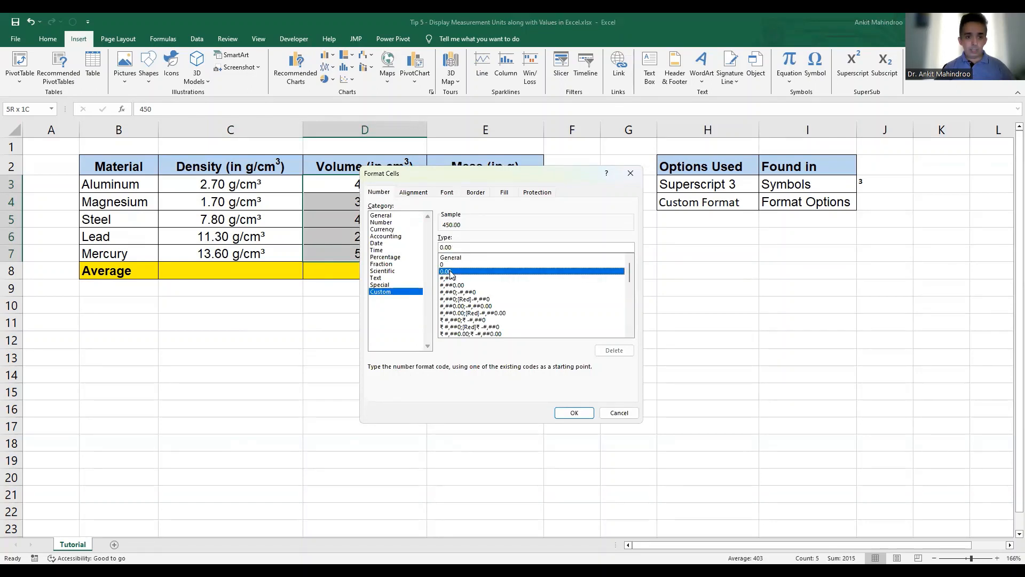
pyautogui.click(479, 246)
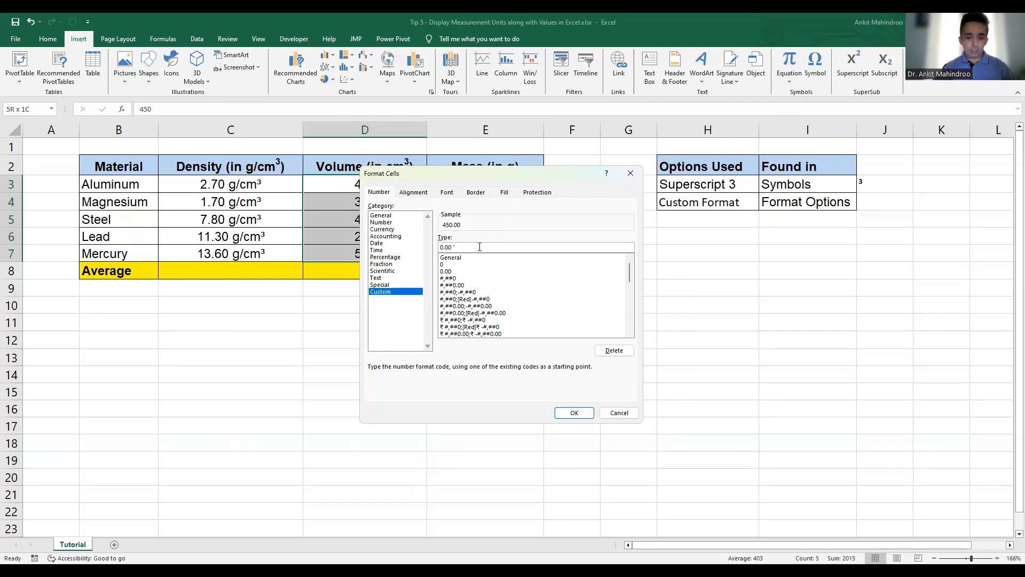
pyautogui.write('"cm³')
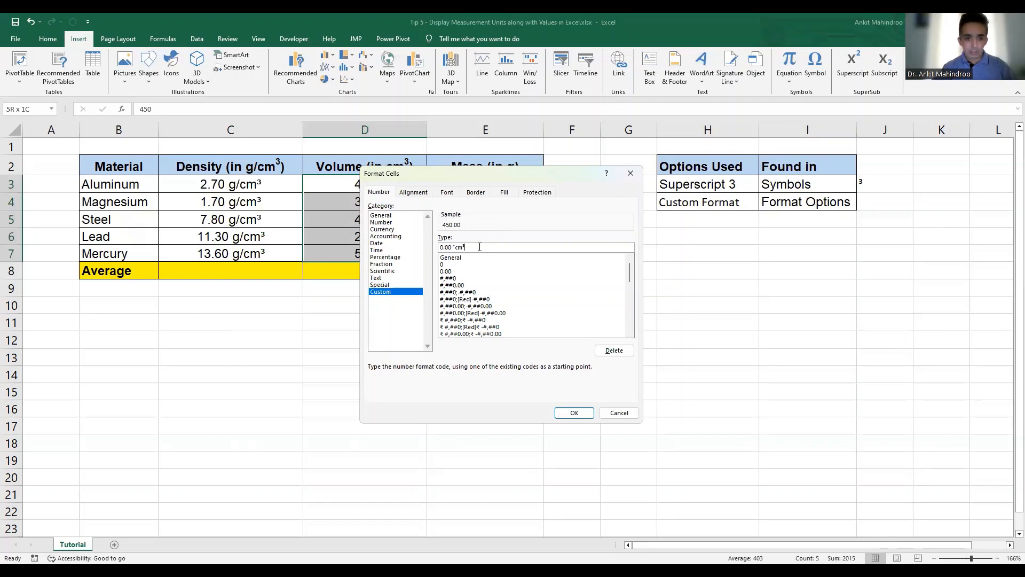
pyautogui.write('"')
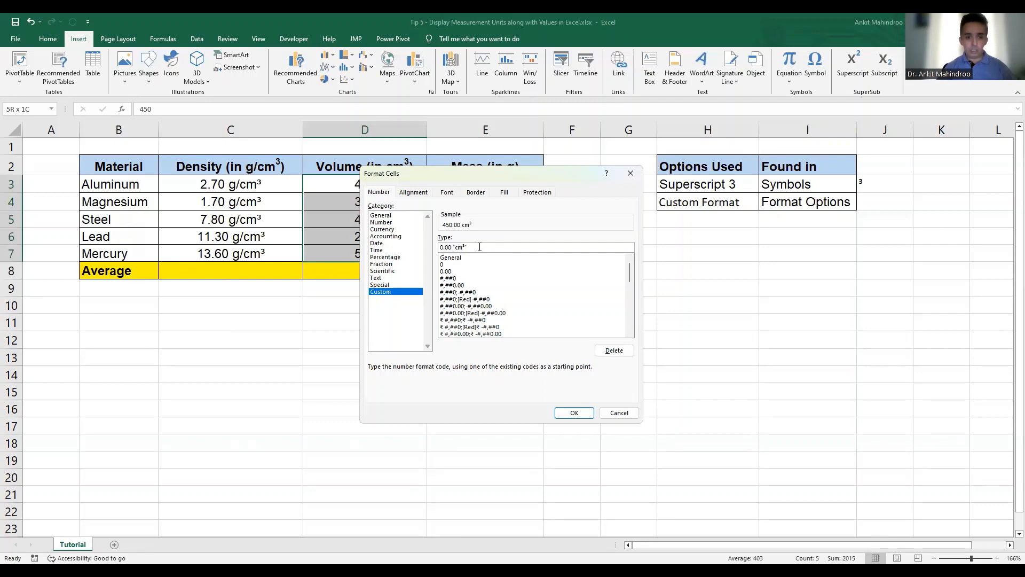
pyautogui.click(575, 414)
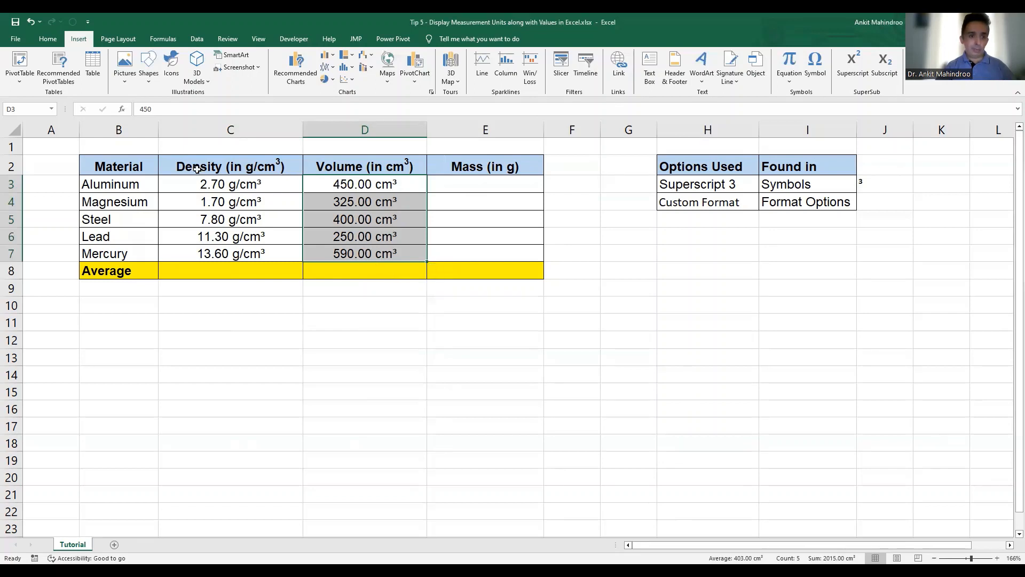
# - Apply the custom number format 0.00 "g" to the empty mass cells E3:E7
pyautogui.click(499, 185)
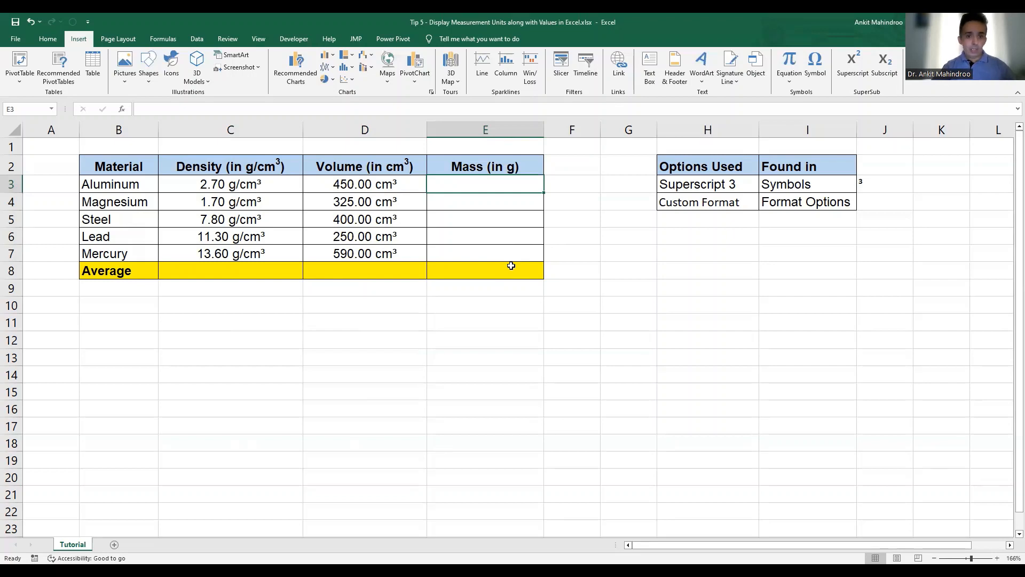
pyautogui.moveTo(503, 184); pyautogui.dragTo(498, 252)
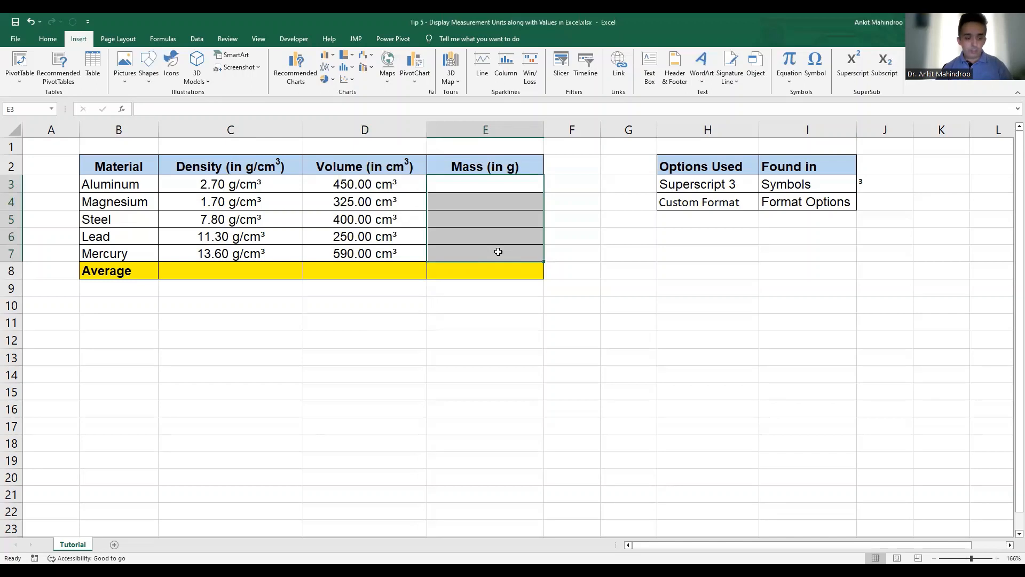
pyautogui.hotkey('ctrl', '1')
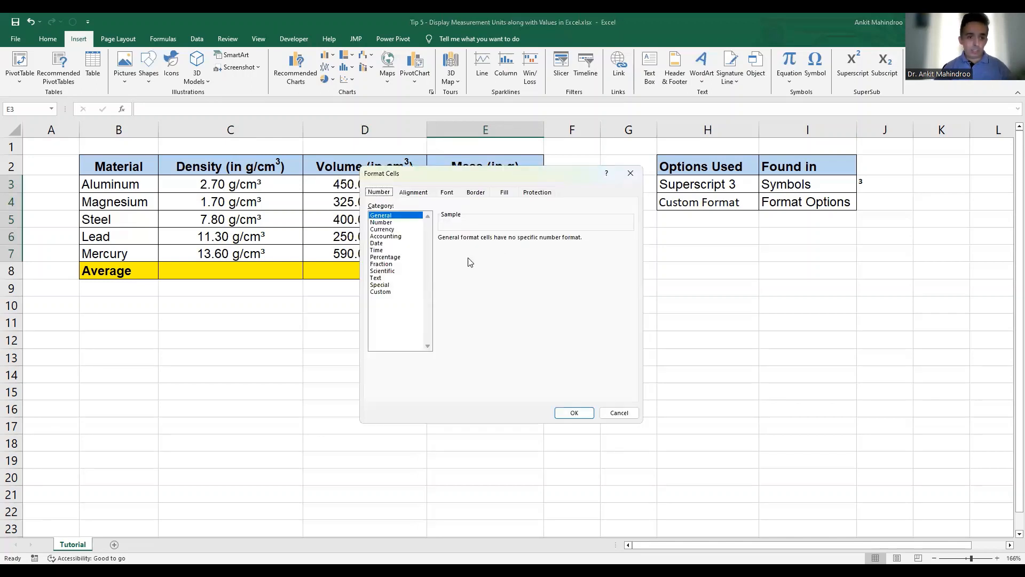
pyautogui.click(381, 292)
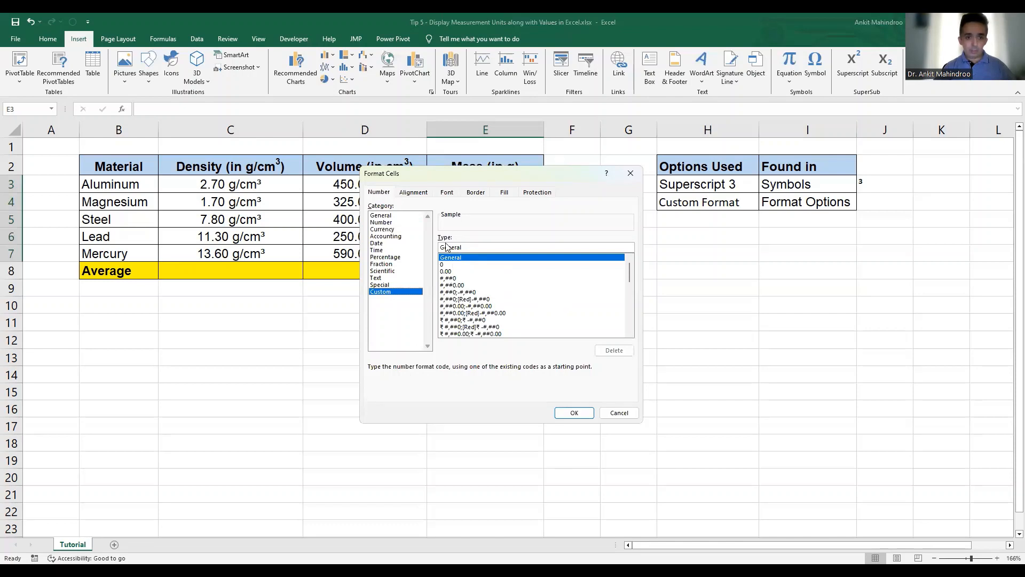
pyautogui.click(451, 271)
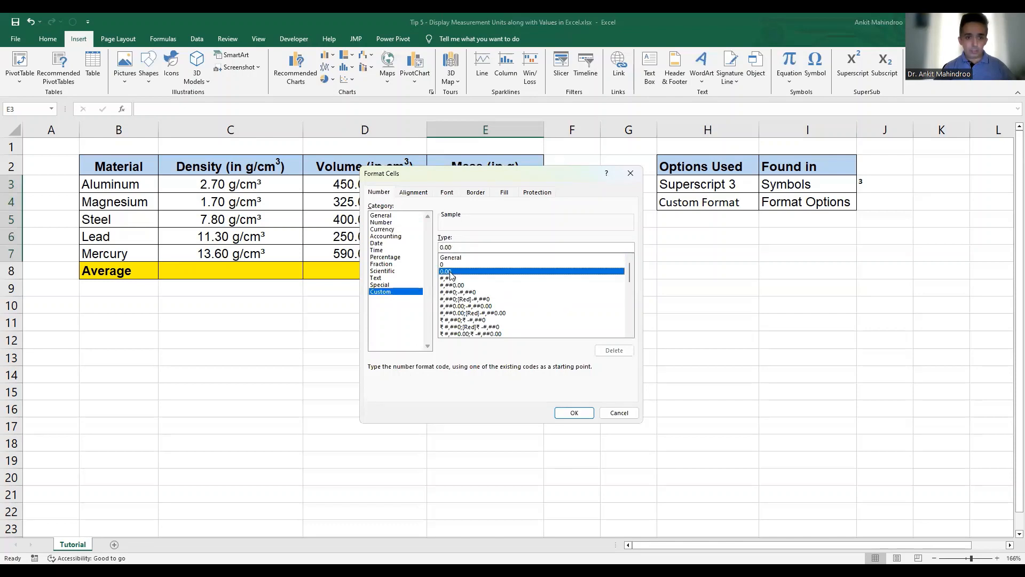
pyautogui.click(490, 247)
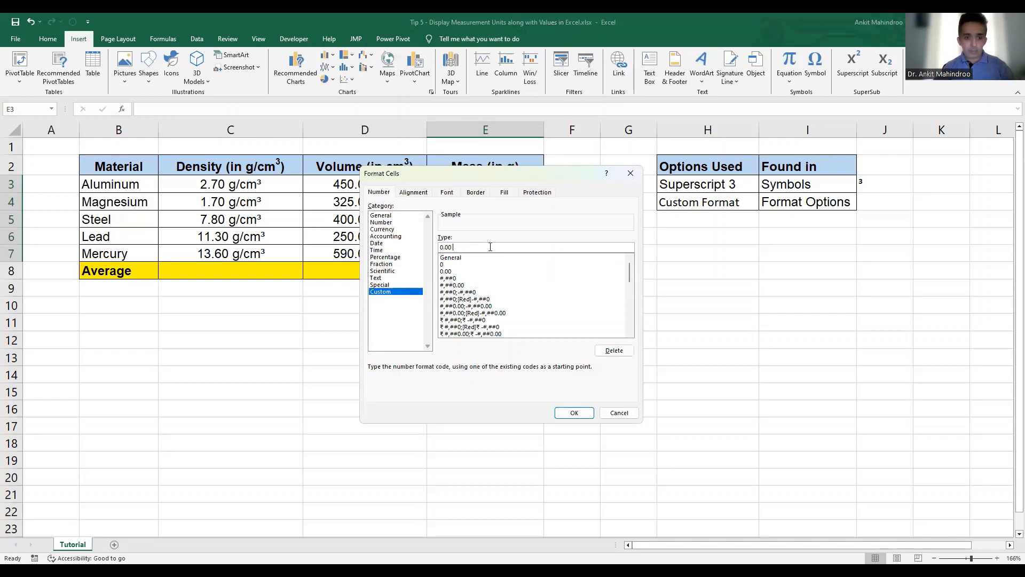
pyautogui.write('g')
pyautogui.press('BackSpace')
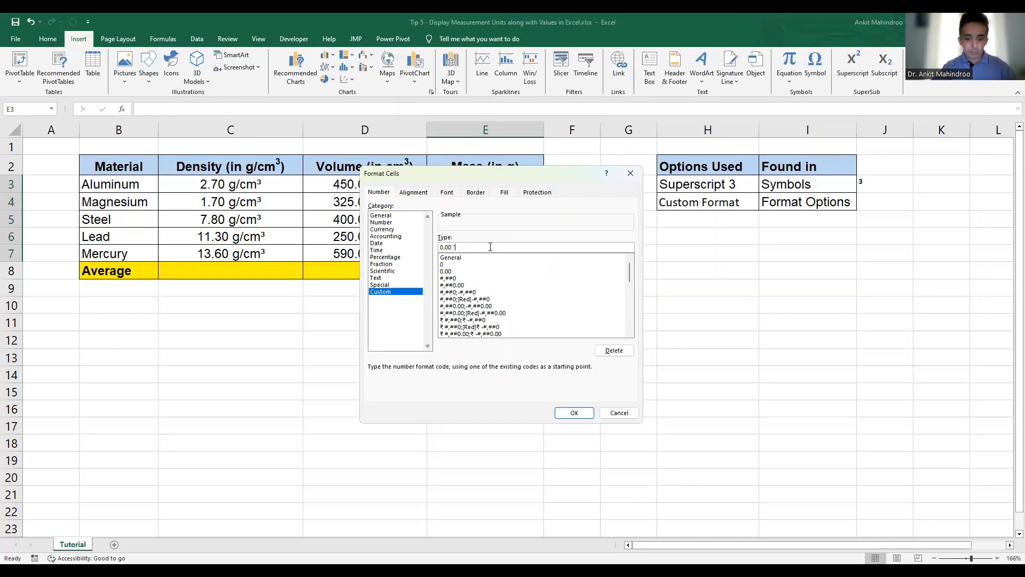
pyautogui.write('"g"')
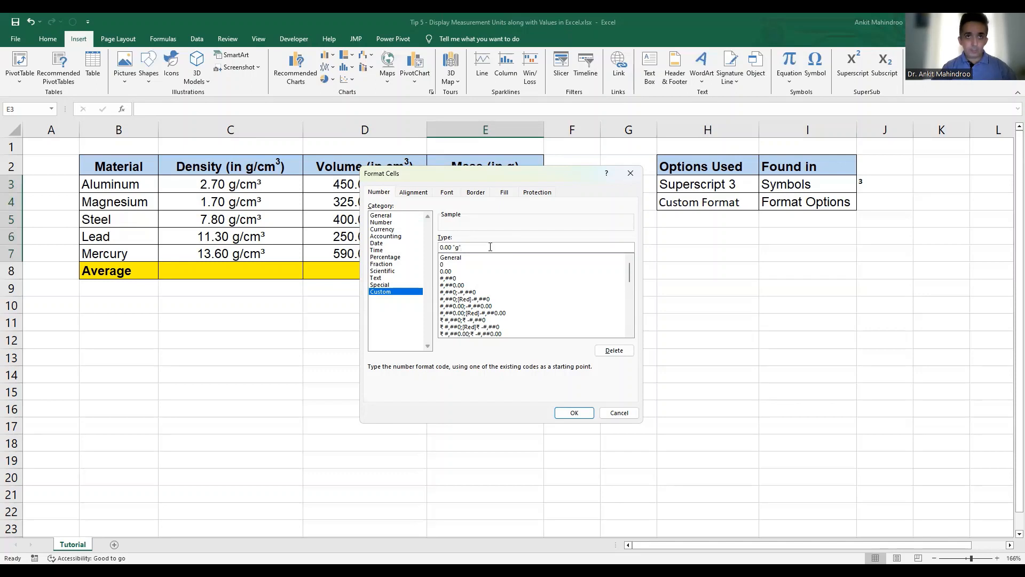
pyautogui.click(574, 413)
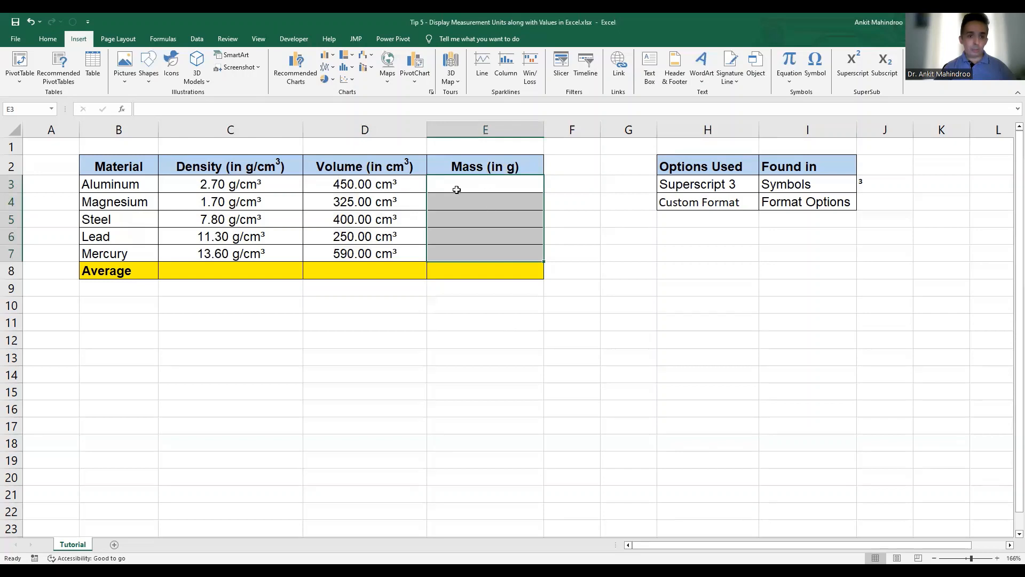
# - Calculate aluminum's mass in E3 with the formula =C3*D3 and fill it down through E7
pyautogui.click(478, 183)
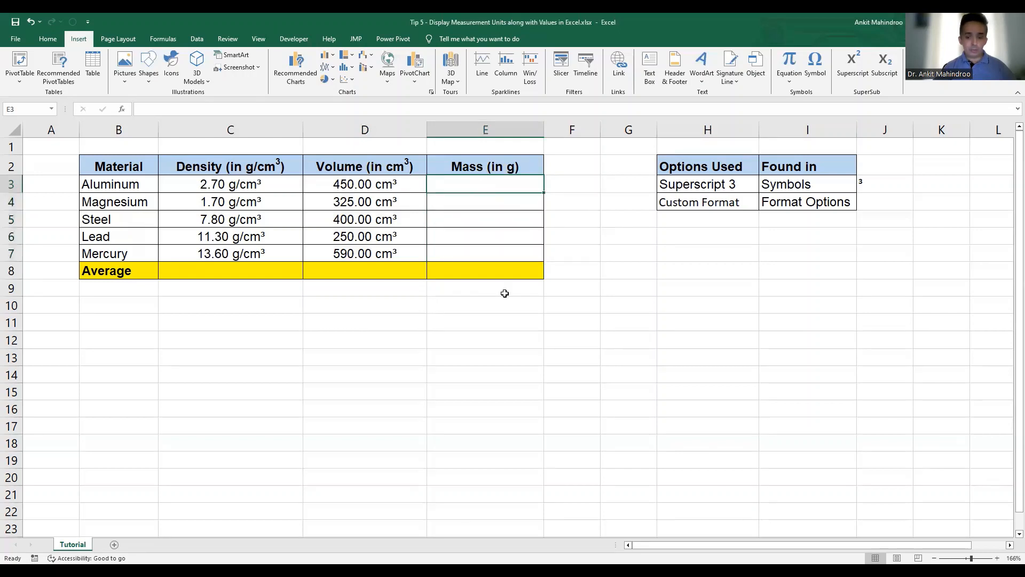
pyautogui.write('=')
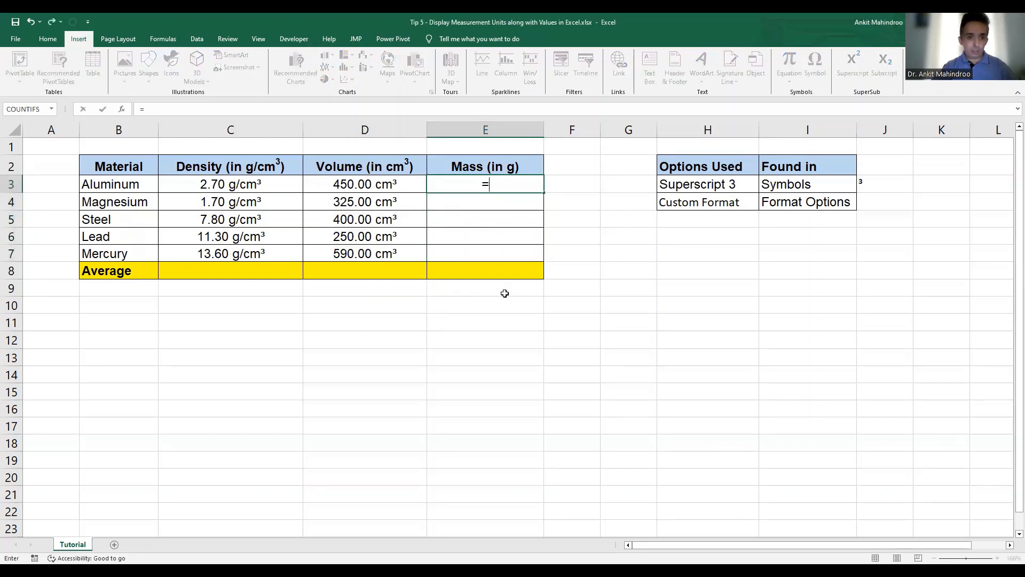
pyautogui.click(235, 185)
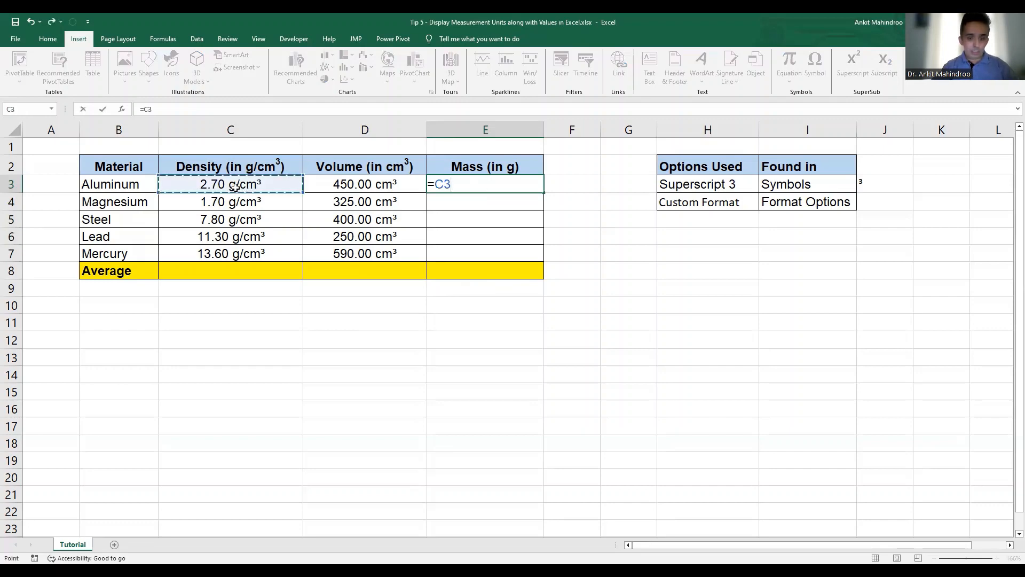
pyautogui.write('*')
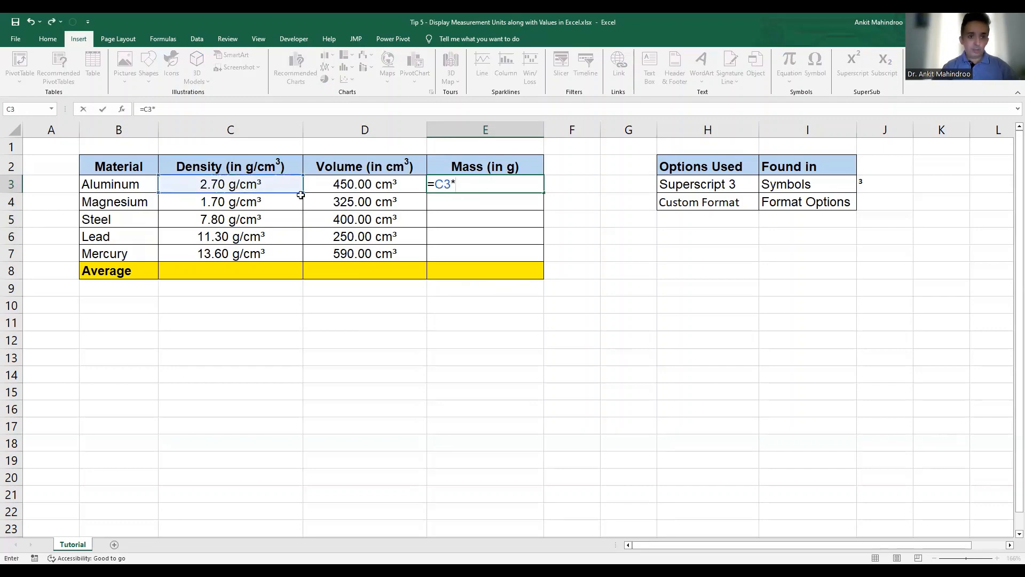
pyautogui.click(363, 186)
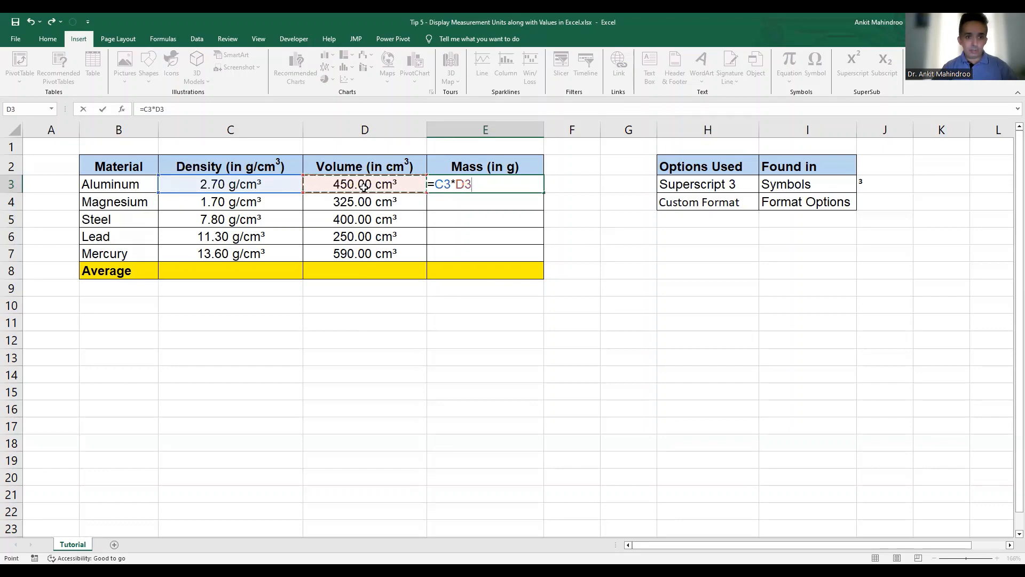
pyautogui.press('Return')
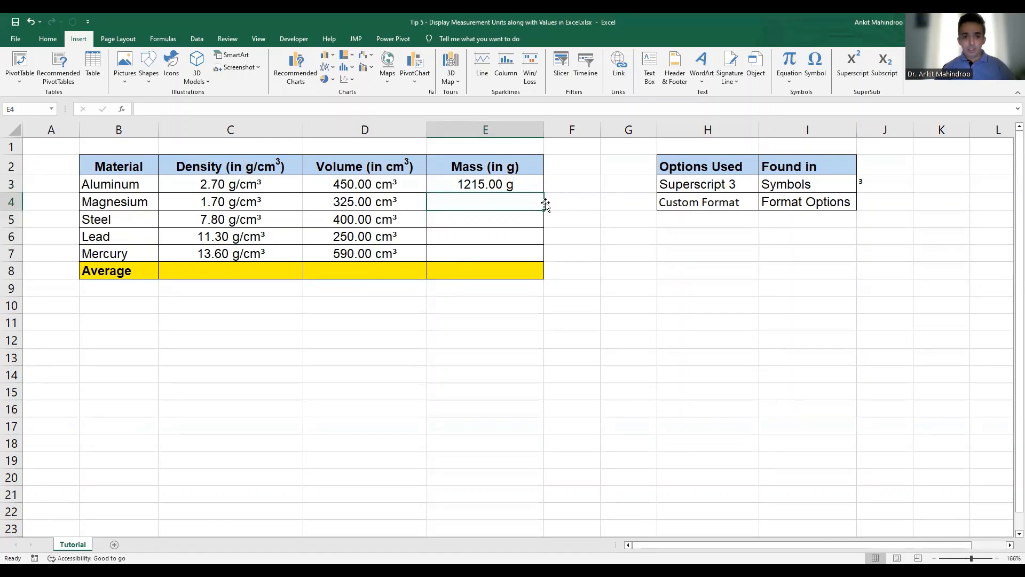
pyautogui.click(503, 184)
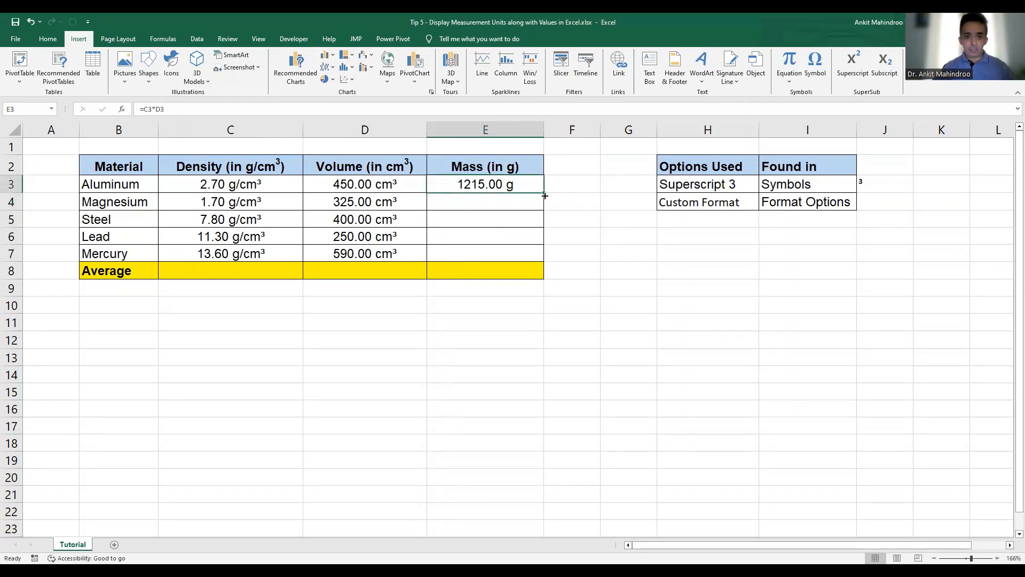
pyautogui.moveTo(545, 196); pyautogui.dragTo(544, 259)
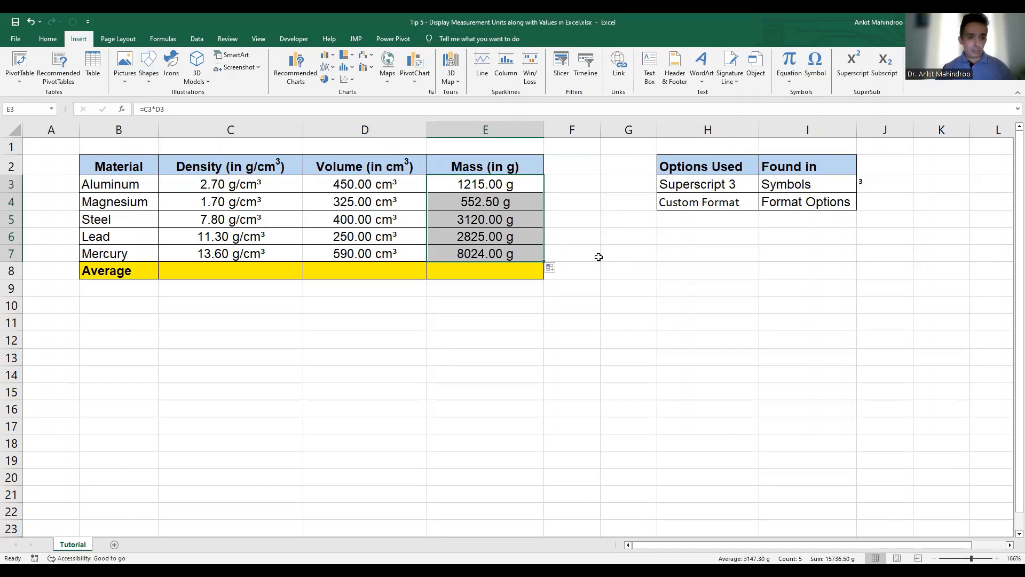
# - Enter the formula =AVERAGE(C3:C7) in C8 to average the densities
pyautogui.click(215, 270)
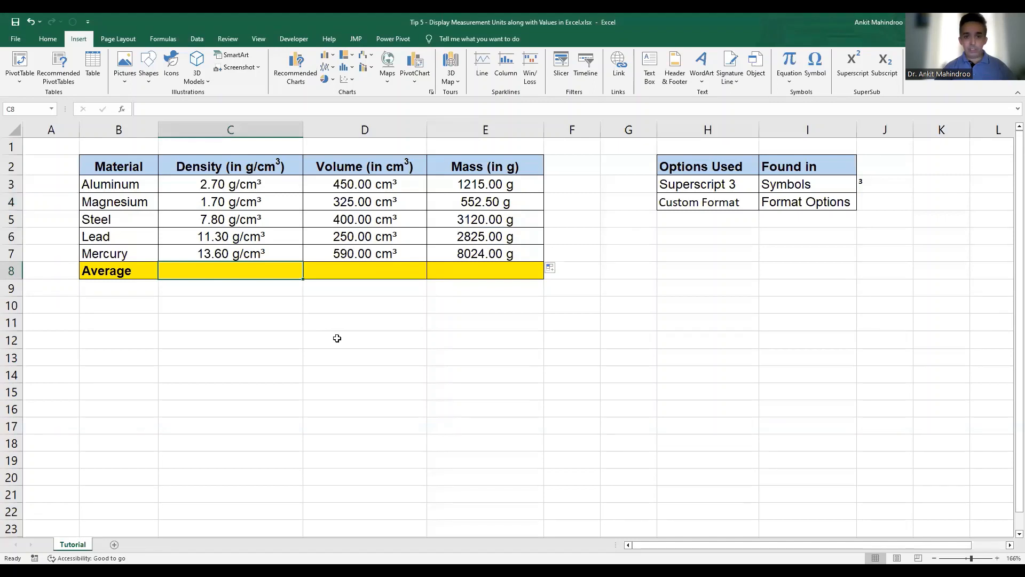
pyautogui.write('=')
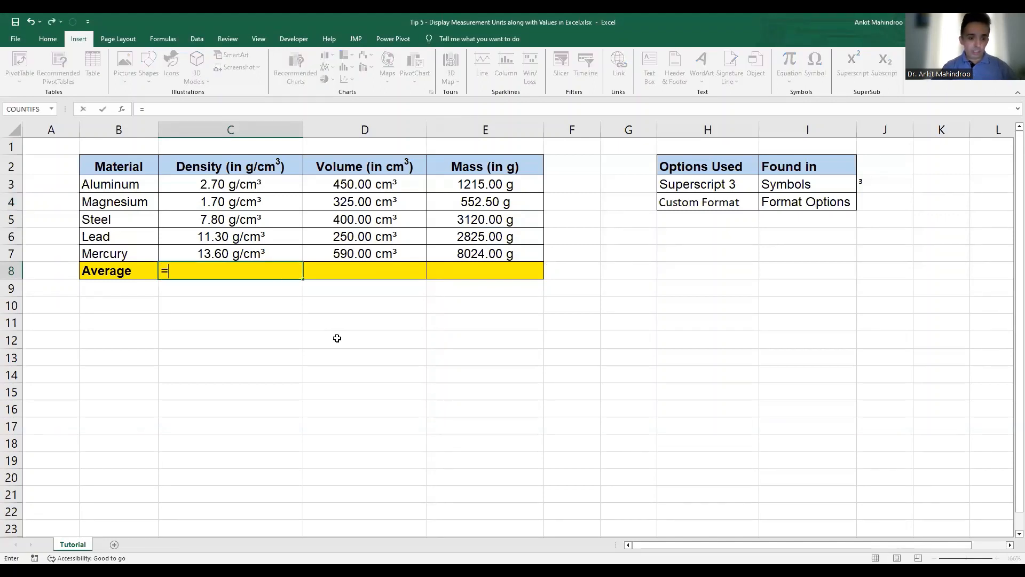
pyautogui.write('average')
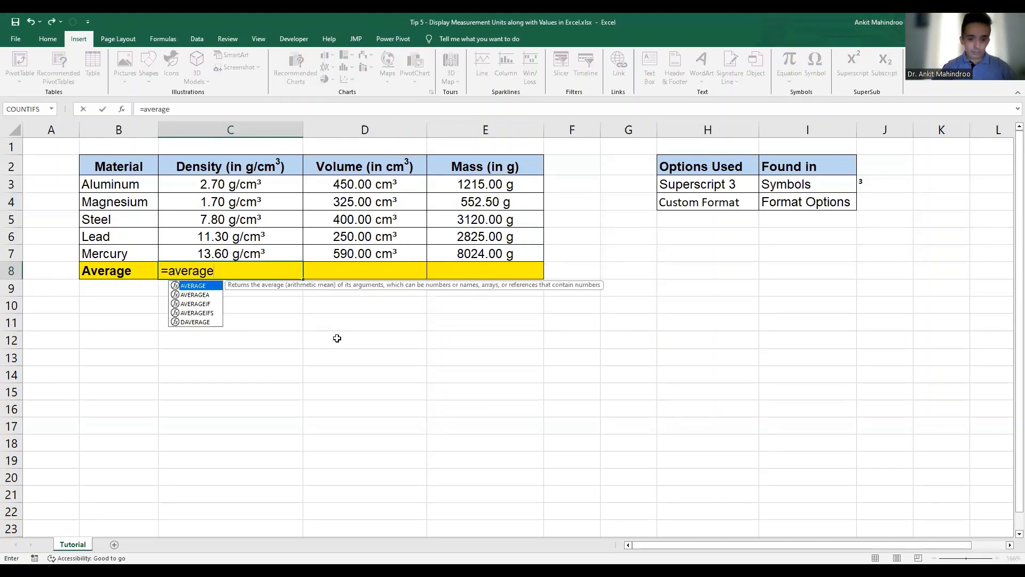
pyautogui.write('(')
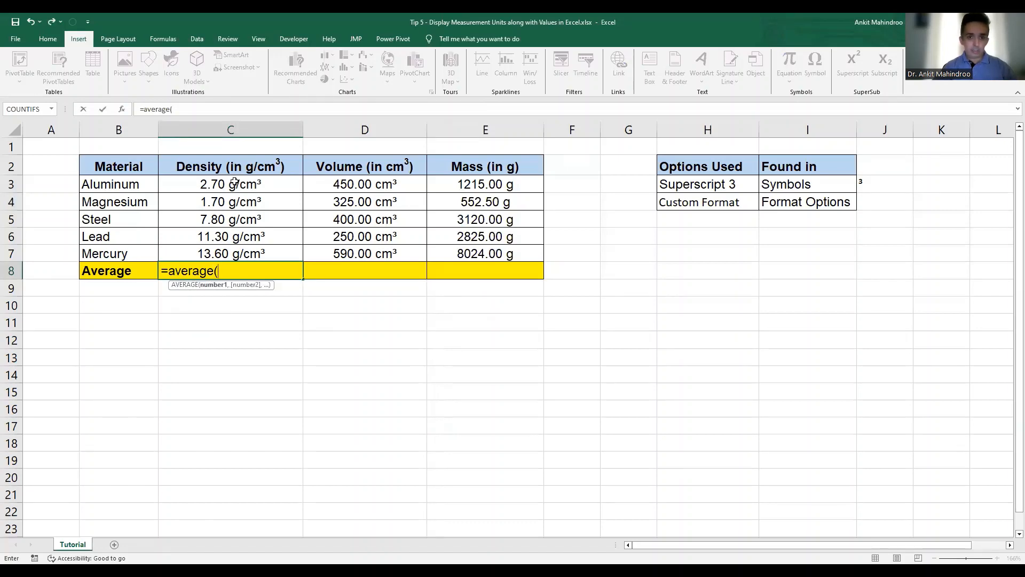
pyautogui.moveTo(234, 182); pyautogui.dragTo(233, 251)
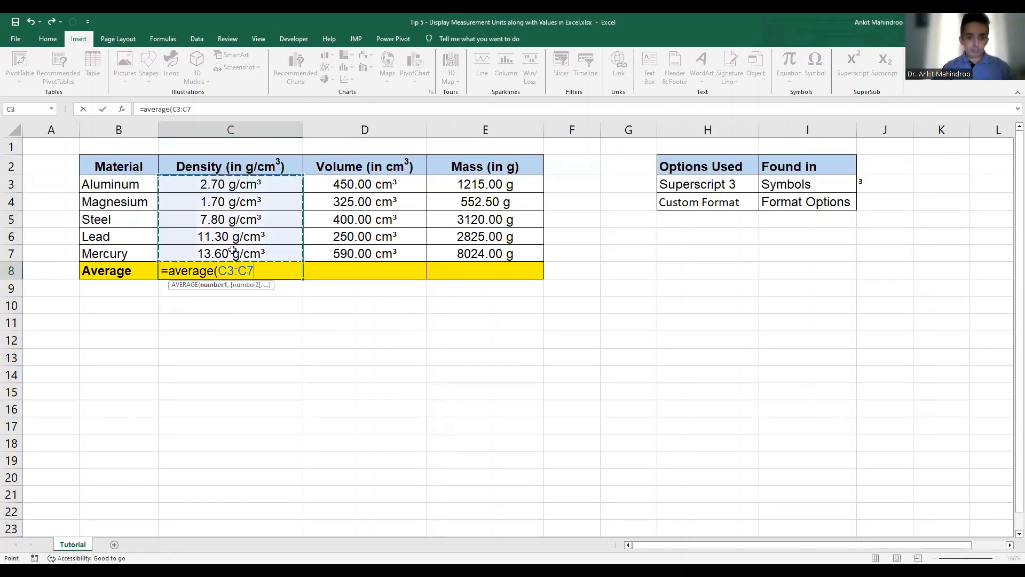
pyautogui.write(')')
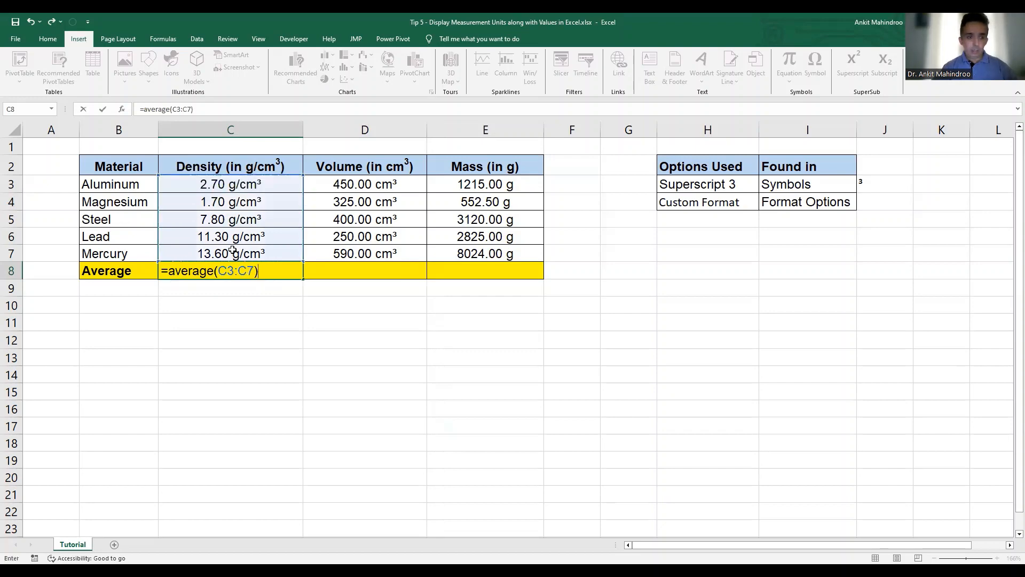
pyautogui.press('Return')
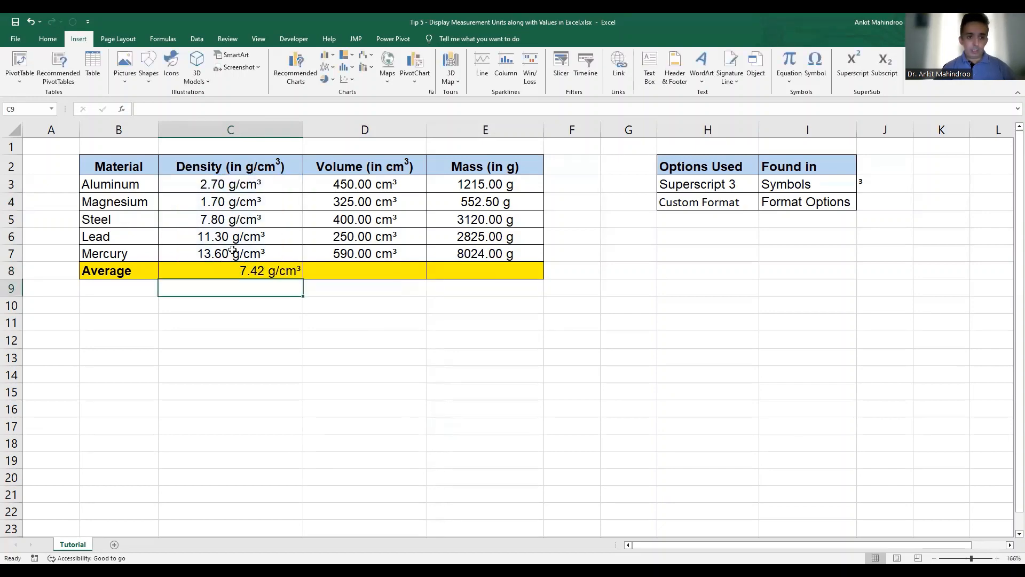
# - Center the contents of the Average row cells C8, D8 and E8 horizontally
pyautogui.click(241, 270)
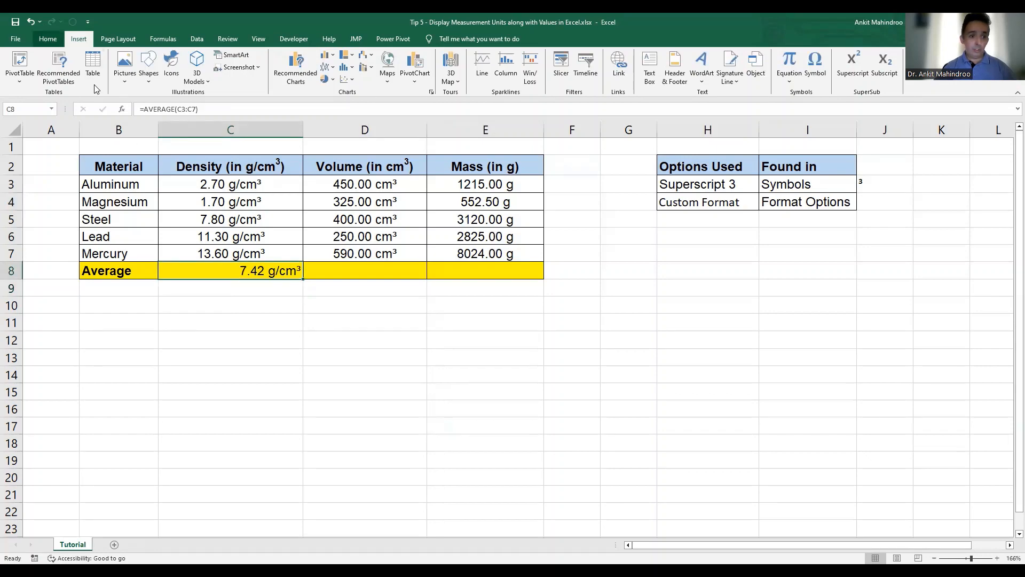
pyautogui.click(48, 40)
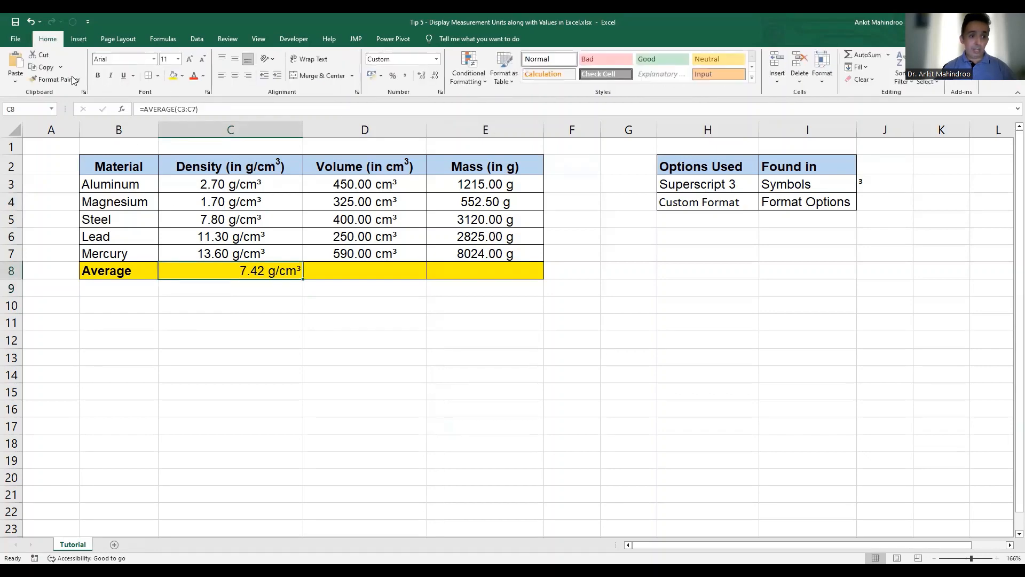
pyautogui.click(235, 77)
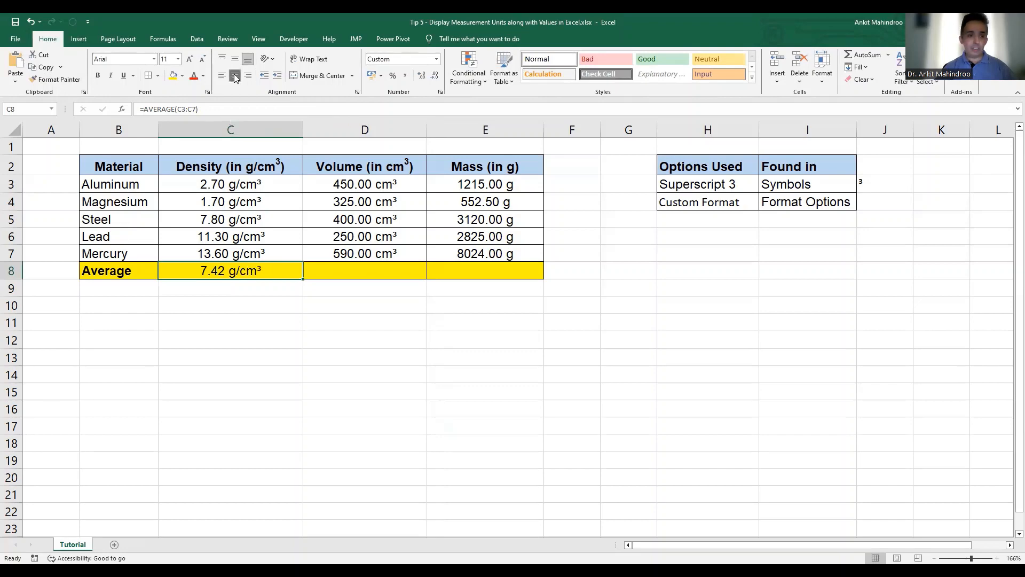
pyautogui.click(384, 269)
pyautogui.hotkey('shift', 'Right')
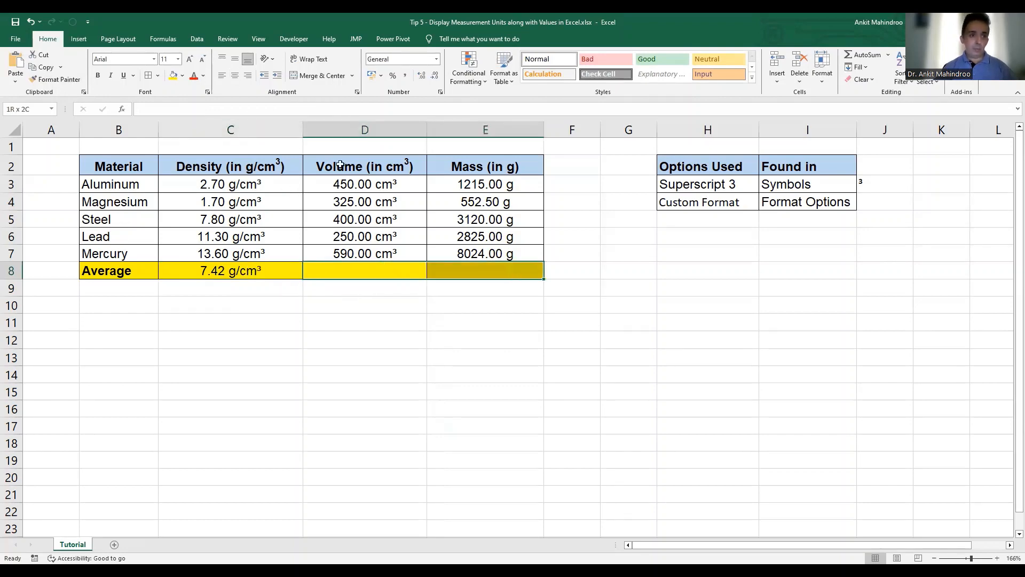
pyautogui.click(230, 75)
# - Enter the formula =AVERAGE(D3:D7) in D8 to average the volumes
pyautogui.click(374, 269)
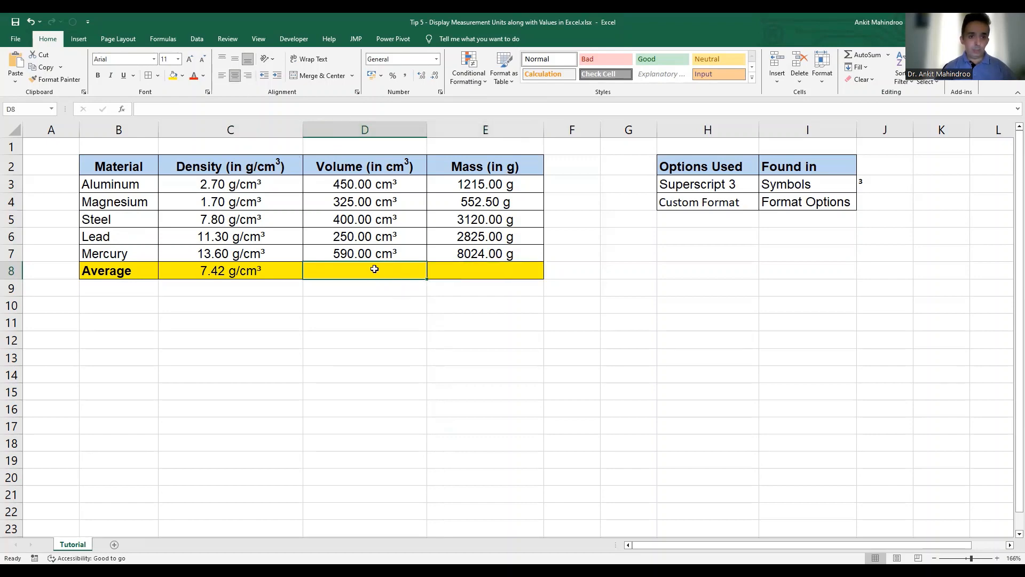
pyautogui.write('=')
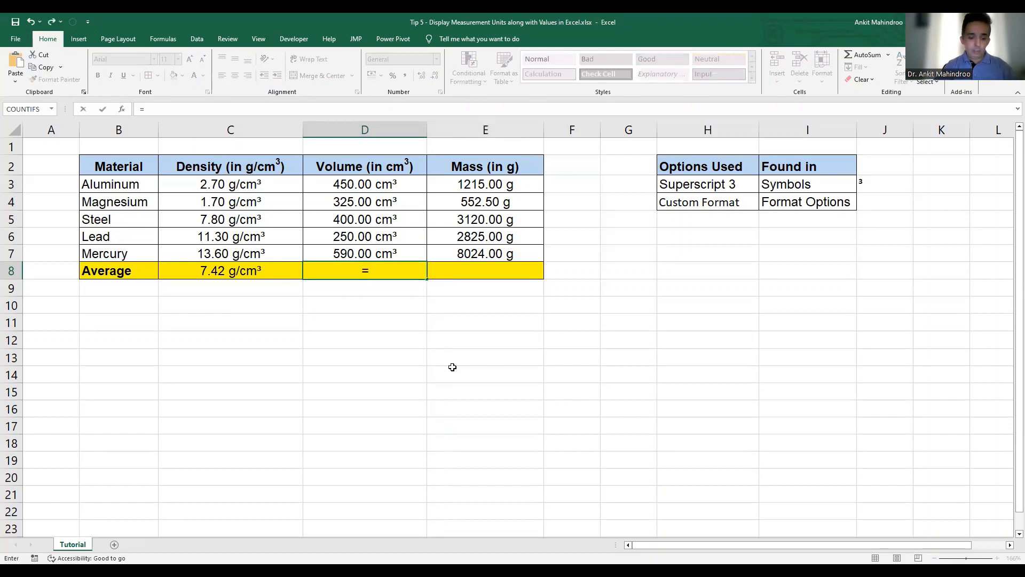
pyautogui.write('average')
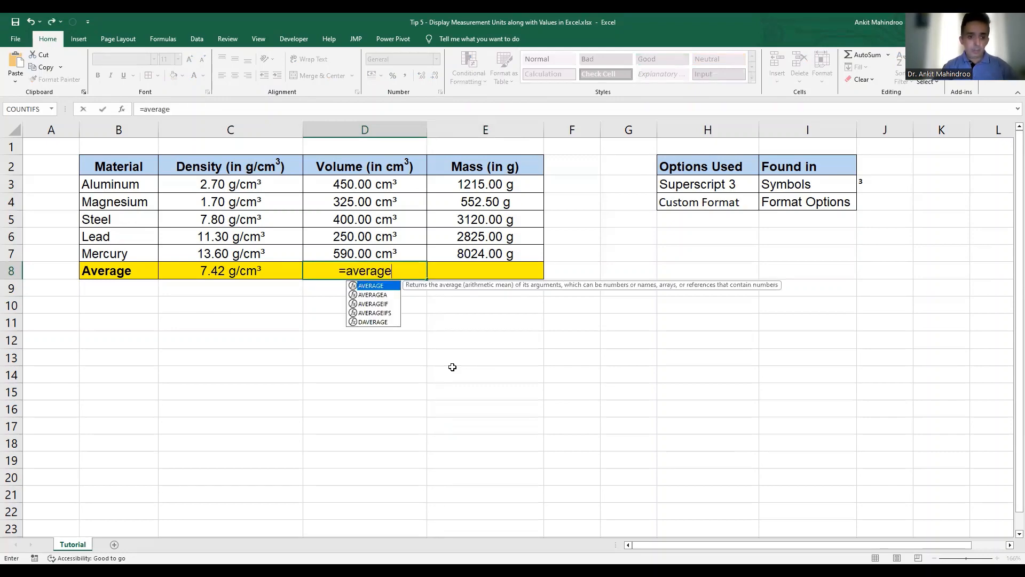
pyautogui.write('(')
pyautogui.moveTo(365, 183); pyautogui.dragTo(374, 252)
pyautogui.write(')')
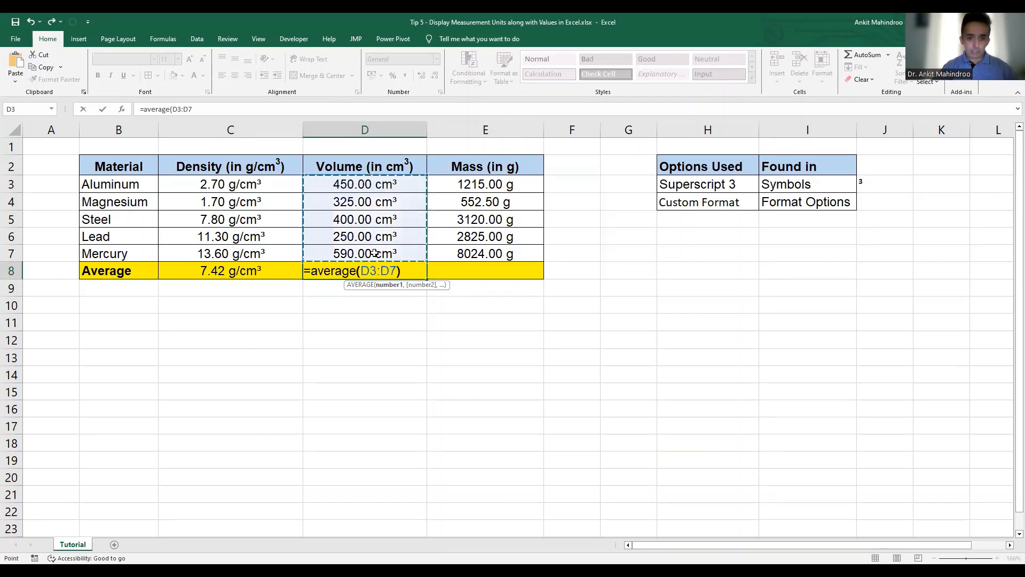
pyautogui.press('Return')
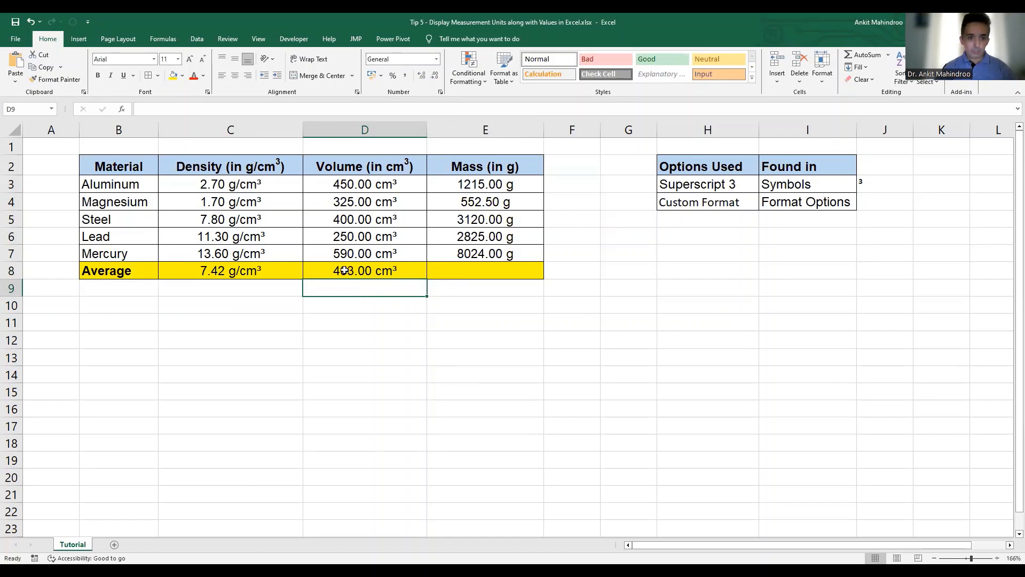
# - Enter the formula =AVERAGE(E3:E7) in E8 to average the masses
pyautogui.click(487, 271)
pyautogui.write('=')
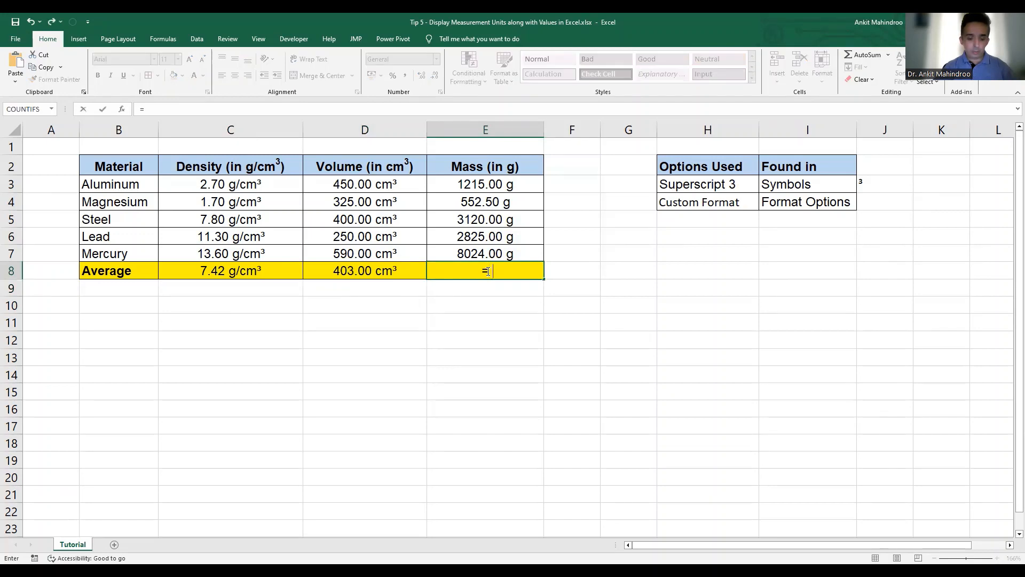
pyautogui.write('average')
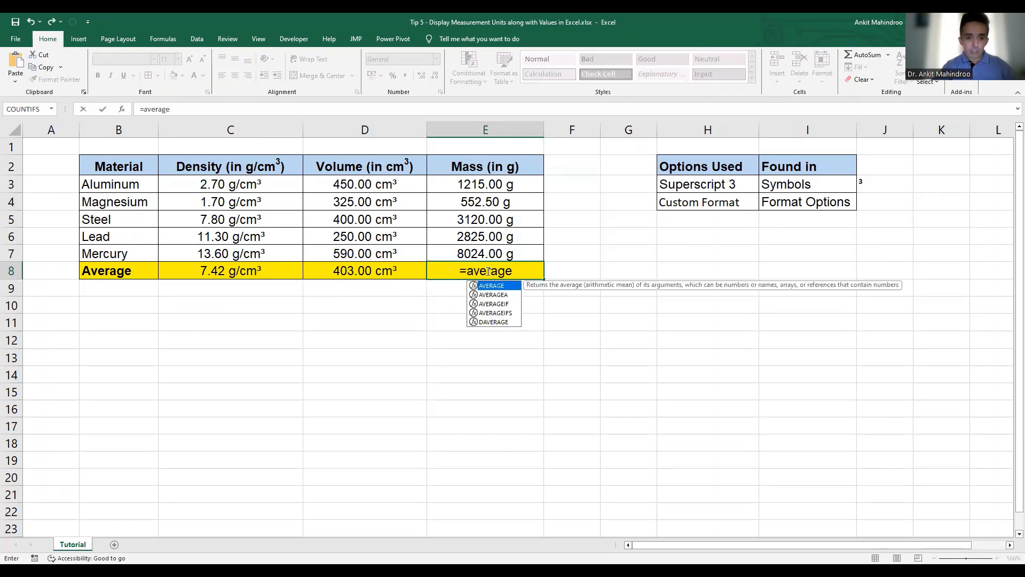
pyautogui.write('(')
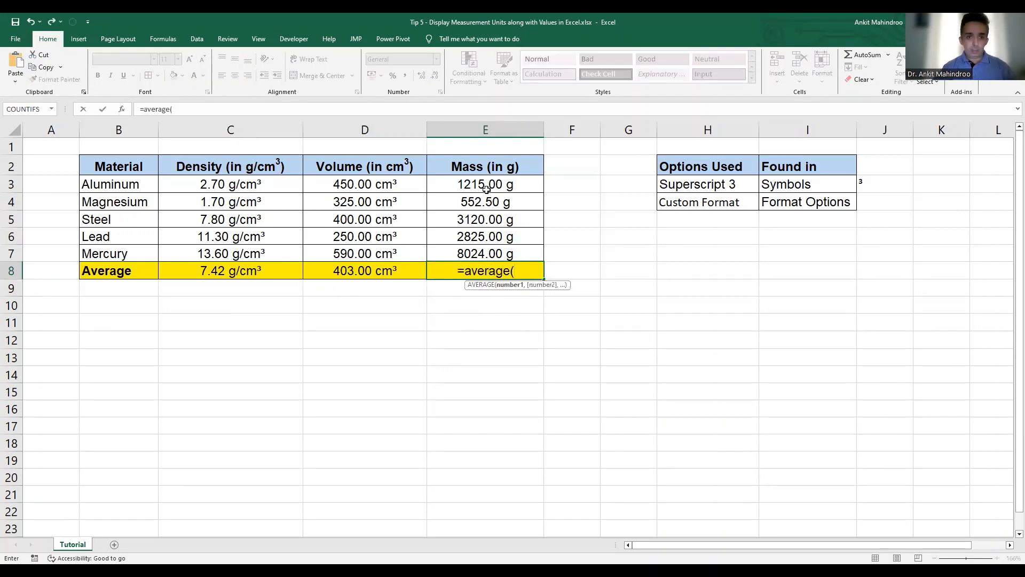
pyautogui.moveTo(481, 184); pyautogui.dragTo(480, 254)
pyautogui.write(')')
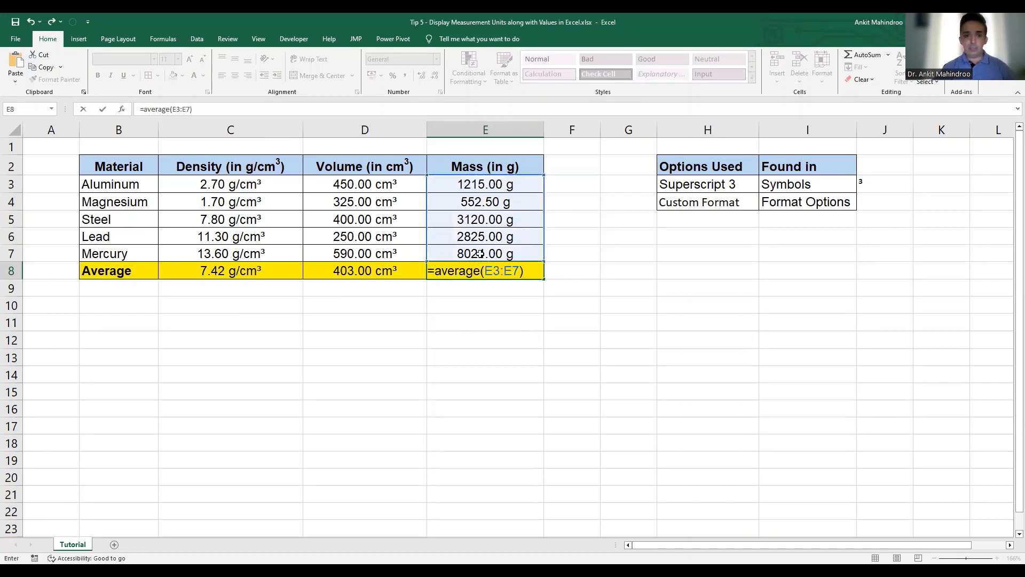
pyautogui.press('Return')
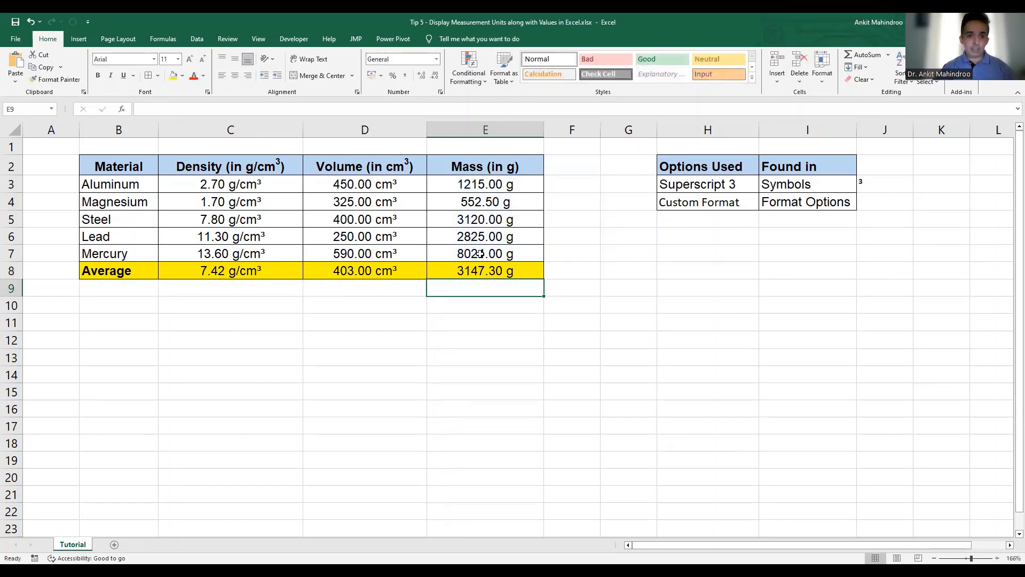